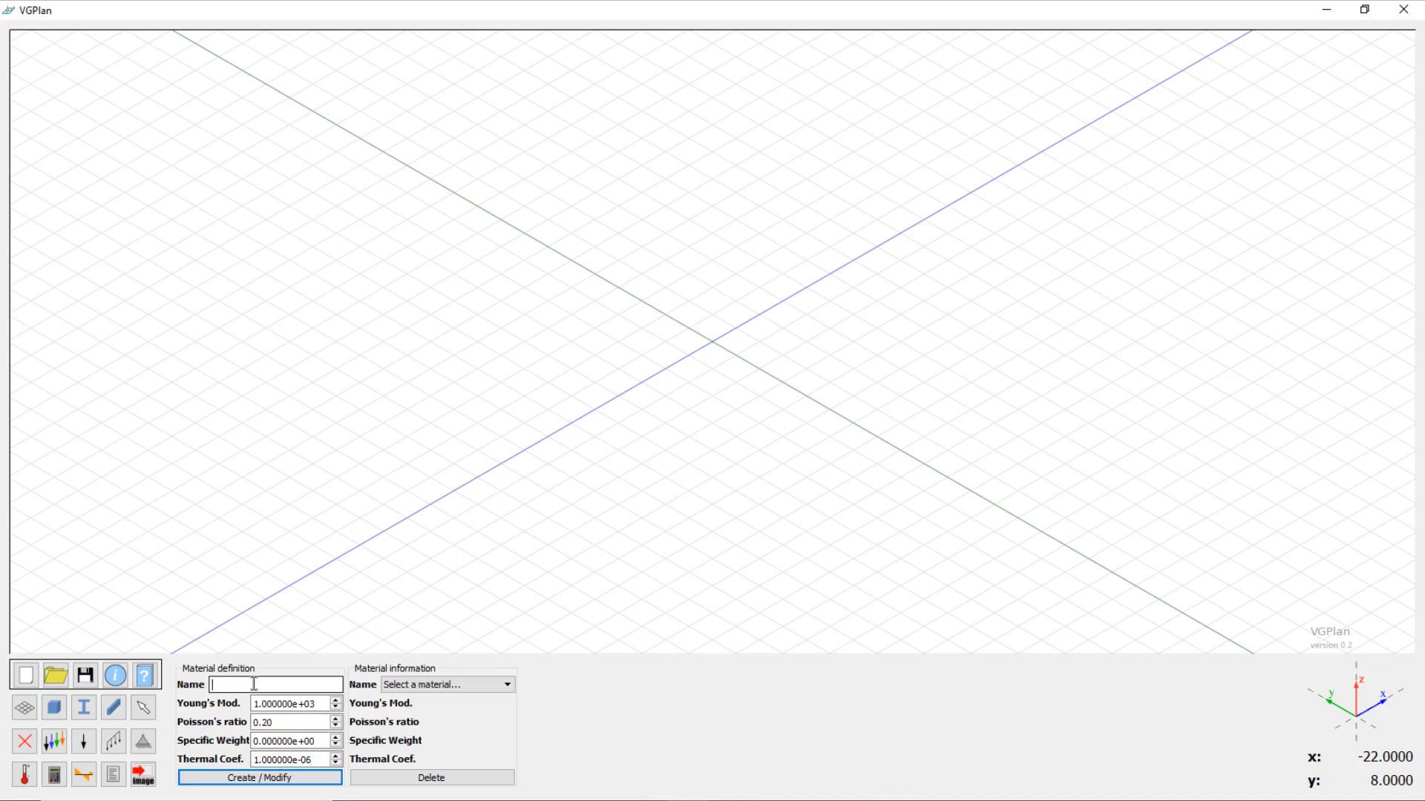
Step: Create a material named concreto with a Young's modulus of 2e7 and a Poisson's ratio of 0.20
type("oncreto")
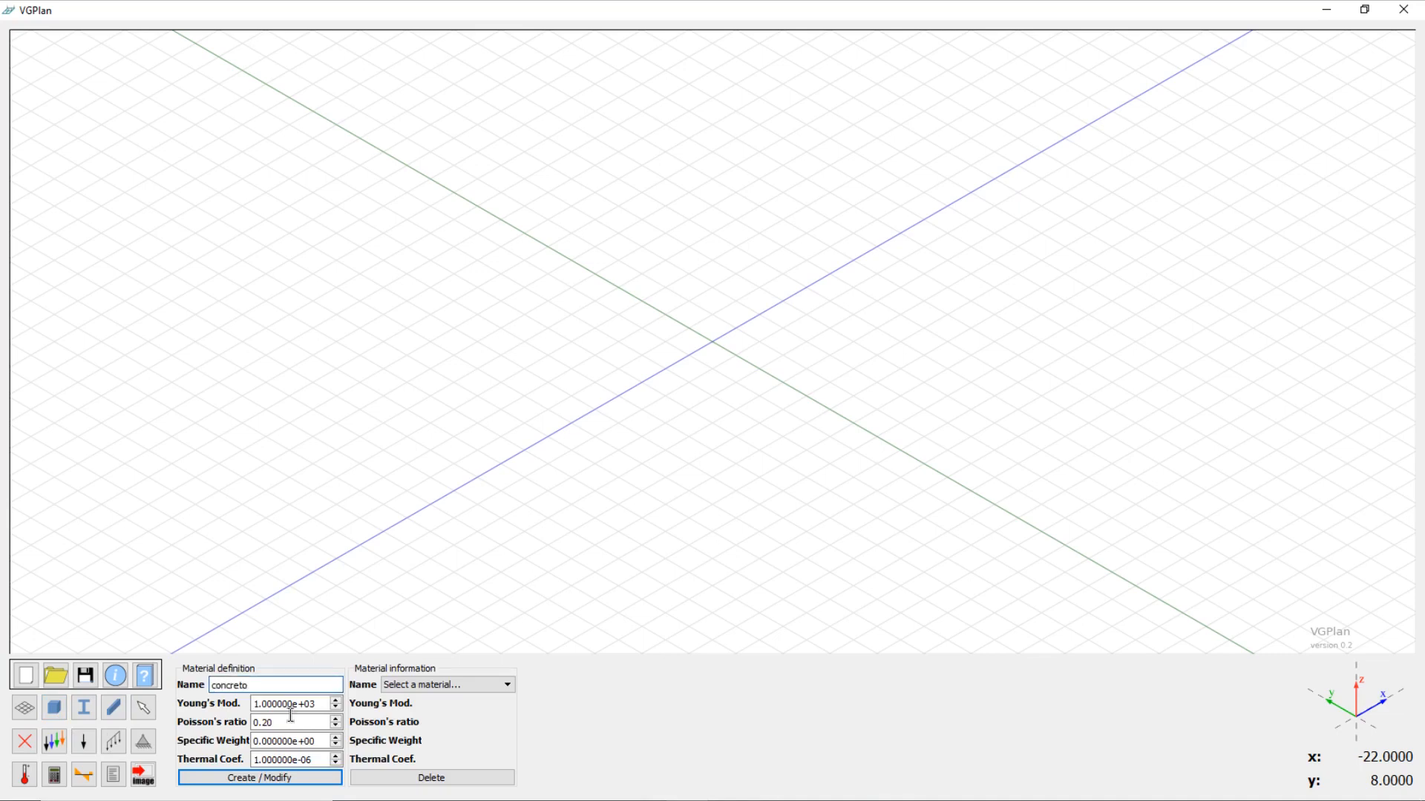
left_click(323, 704)
left_click_drag(322, 704, 237, 711)
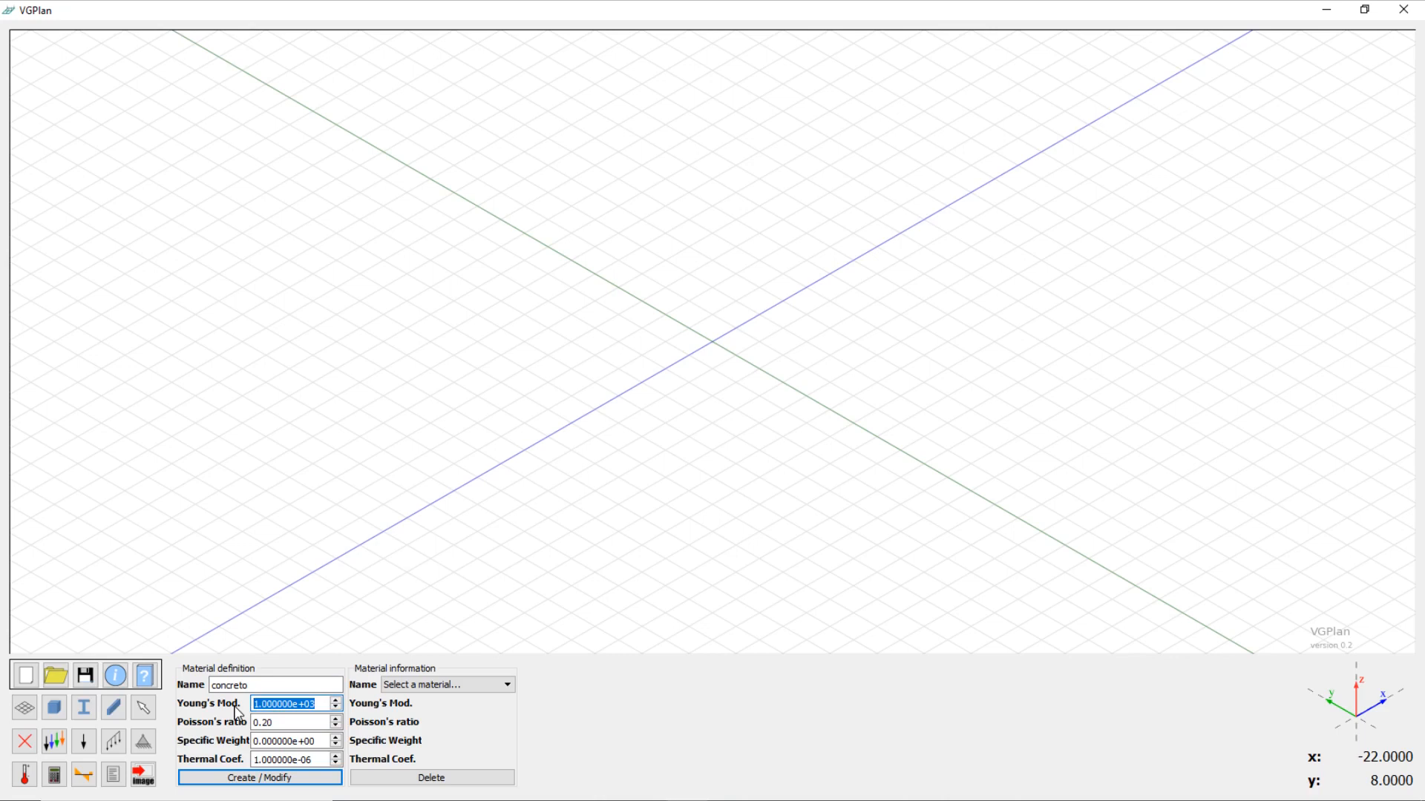
type("2e7")
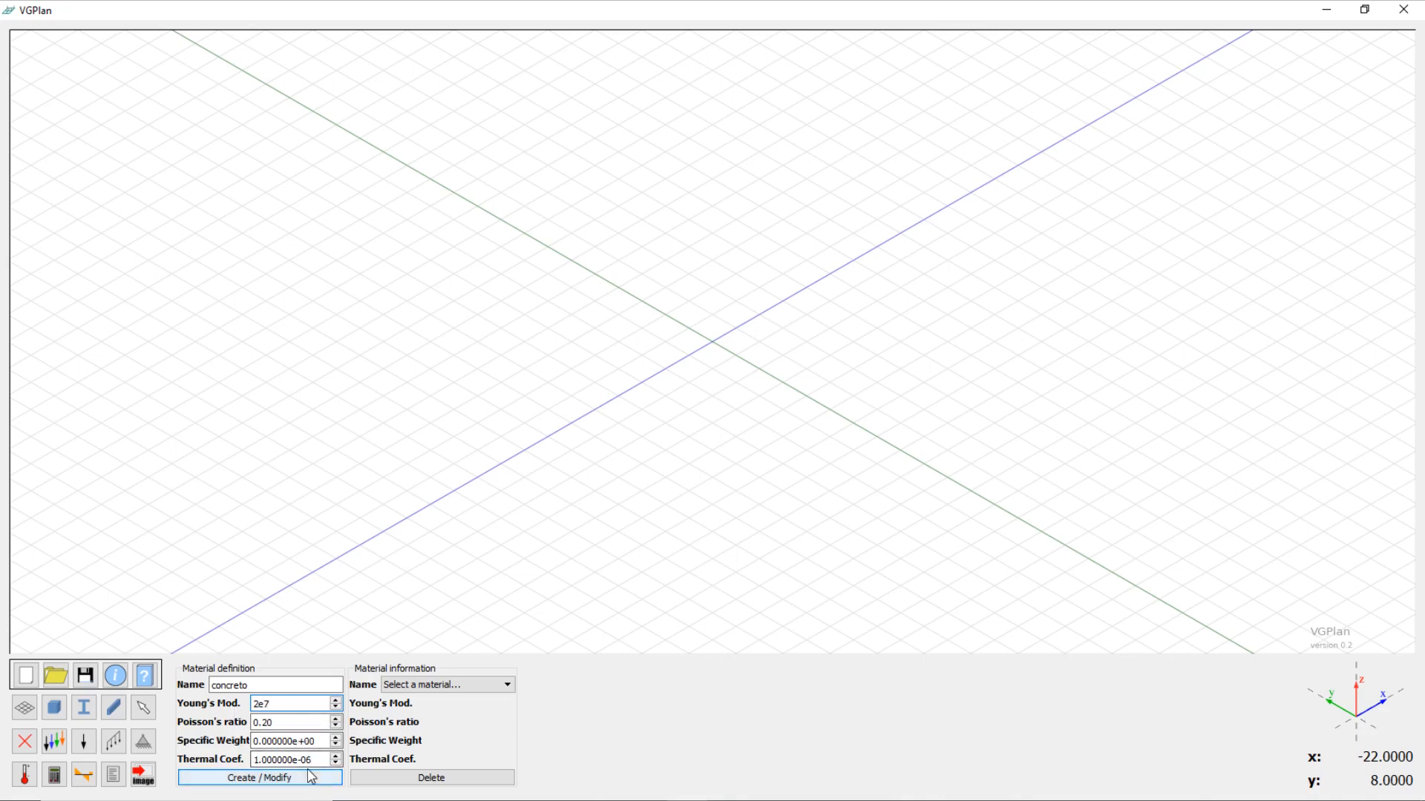
left_click(311, 777)
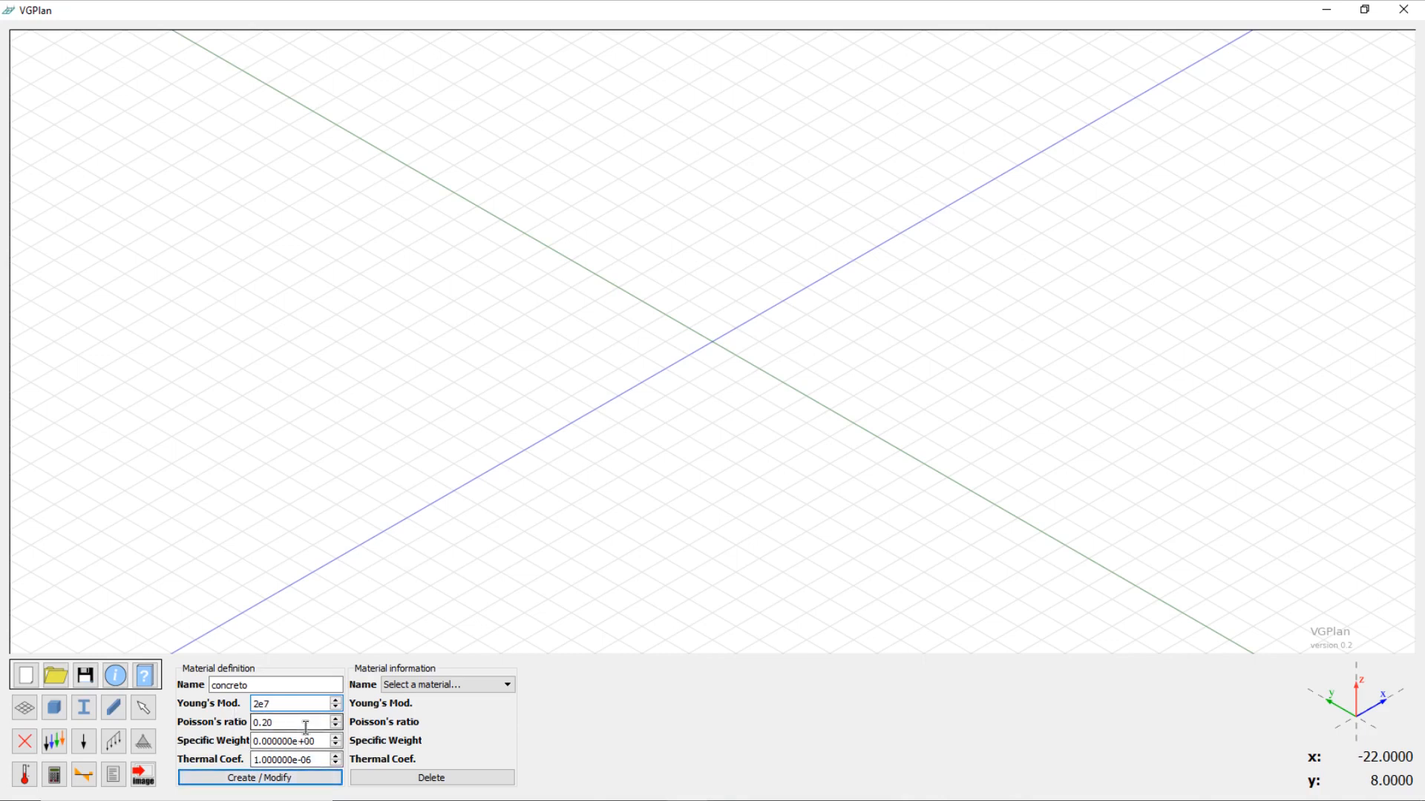
left_click(306, 727)
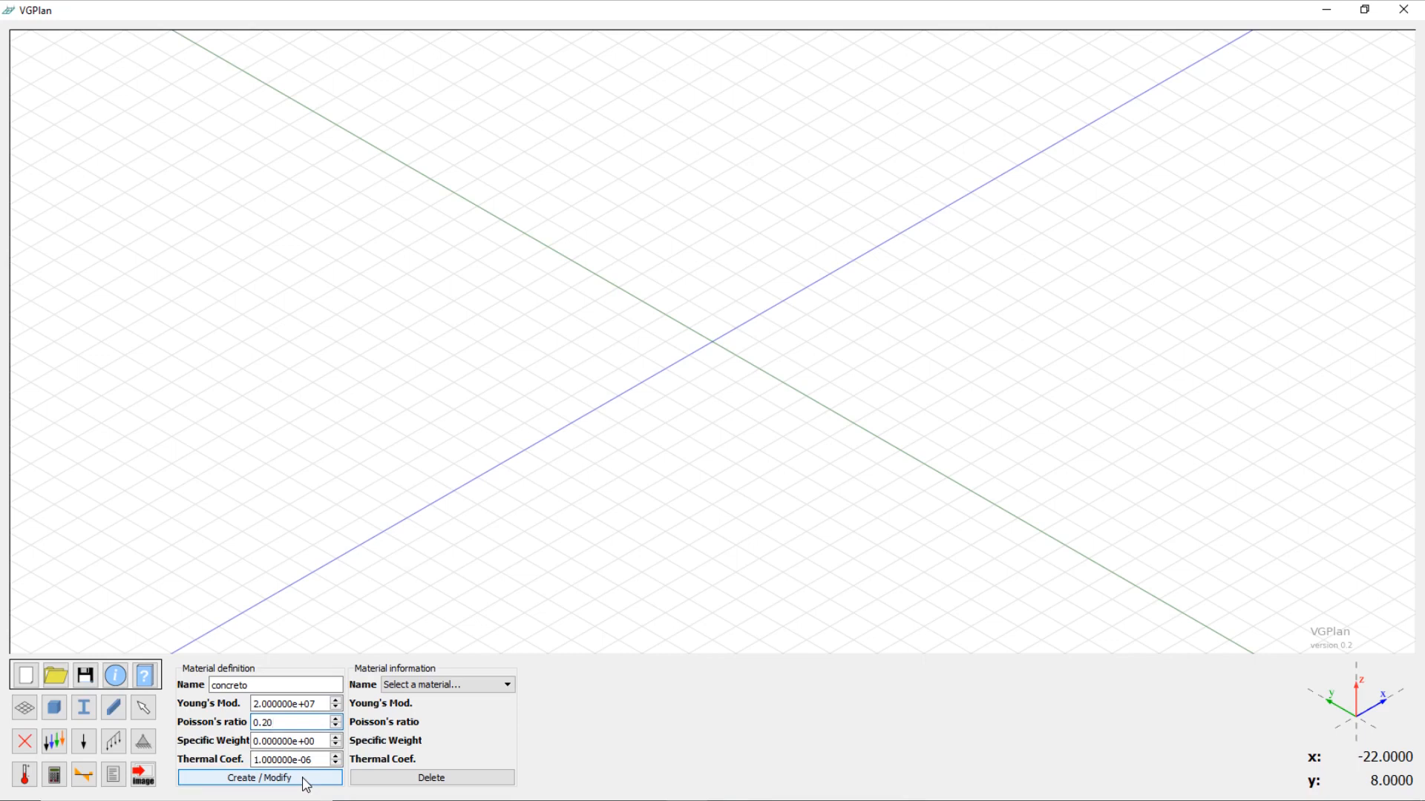
left_click(305, 779)
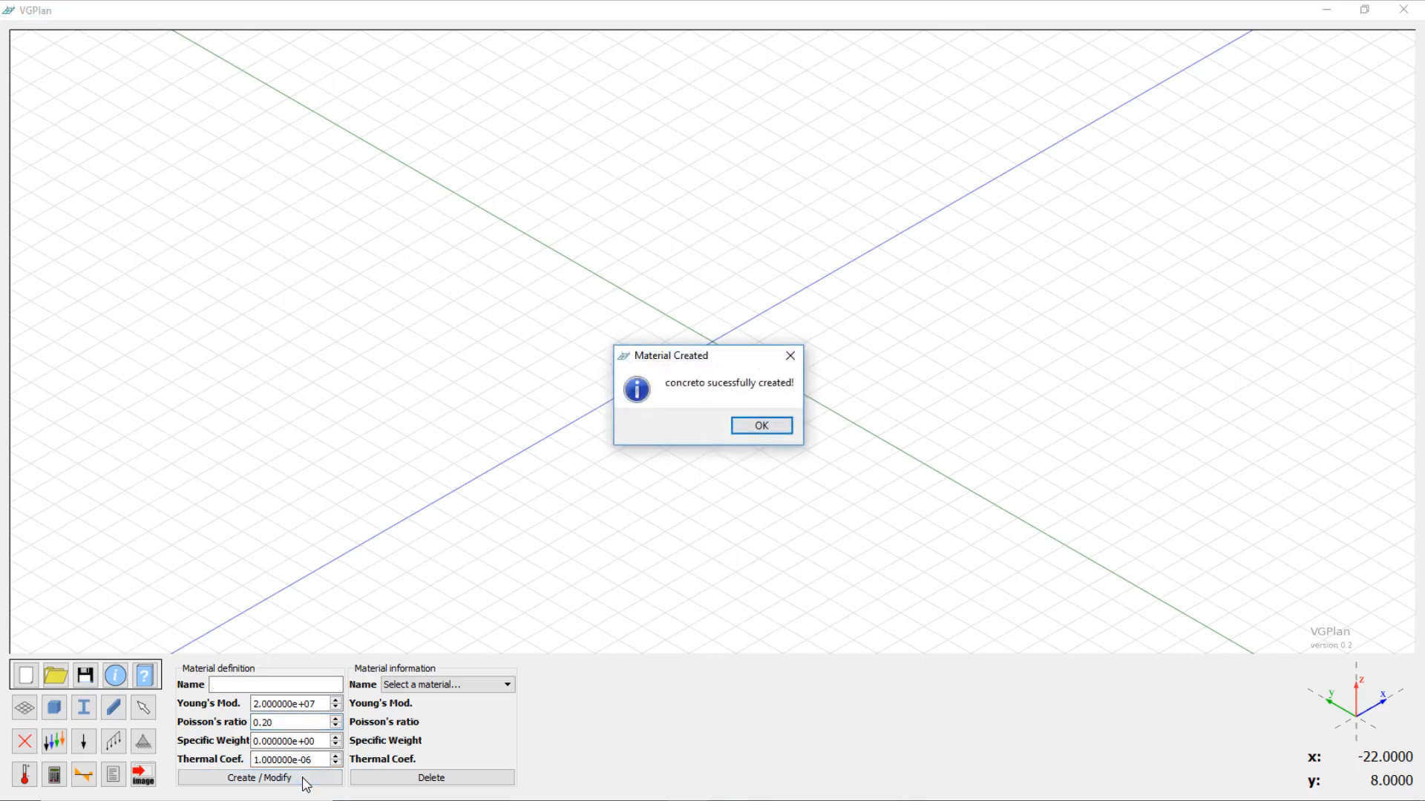
left_click(757, 431)
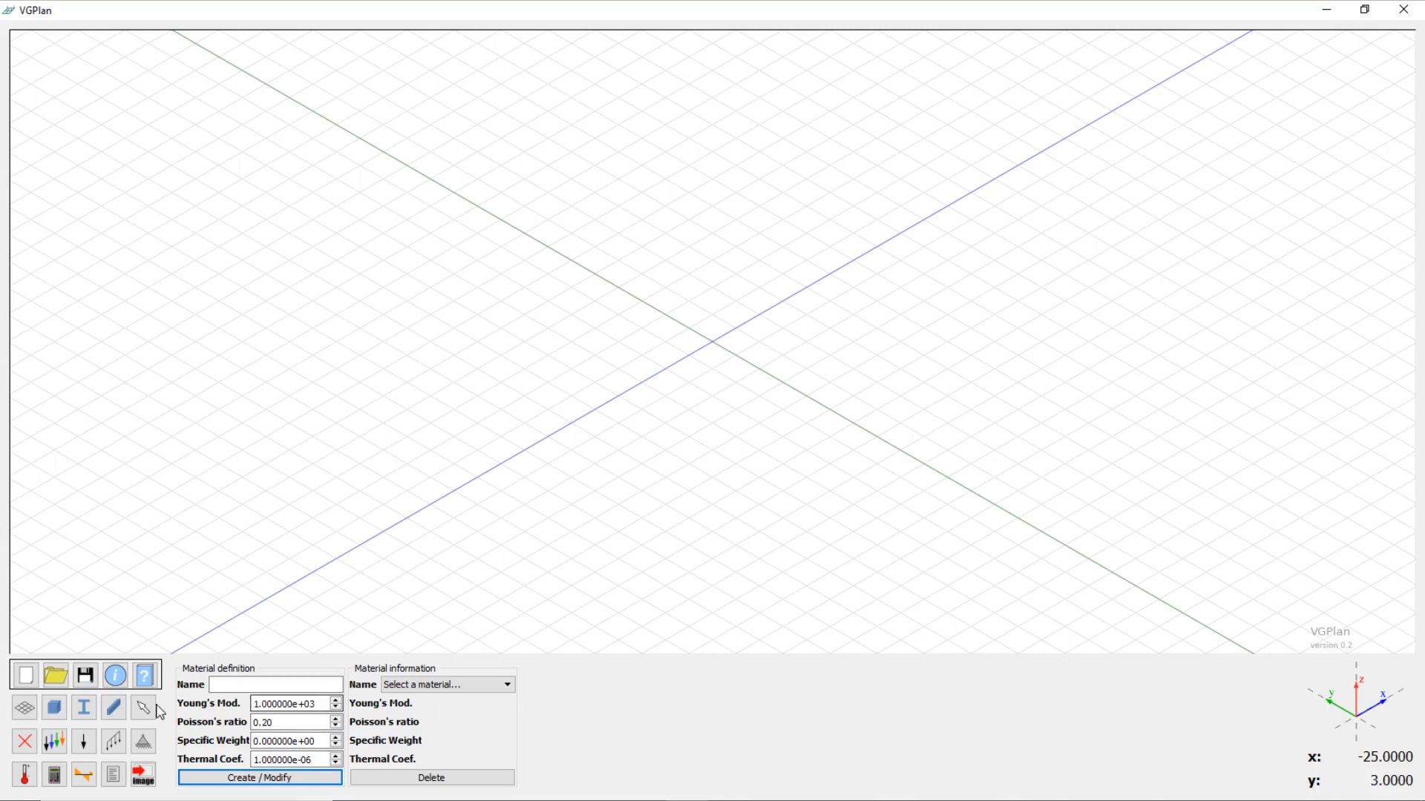
Step: Define a cross-section named sec with a bending inertia of 1.067e-3, overwriting the existing section of that name
left_click(84, 710)
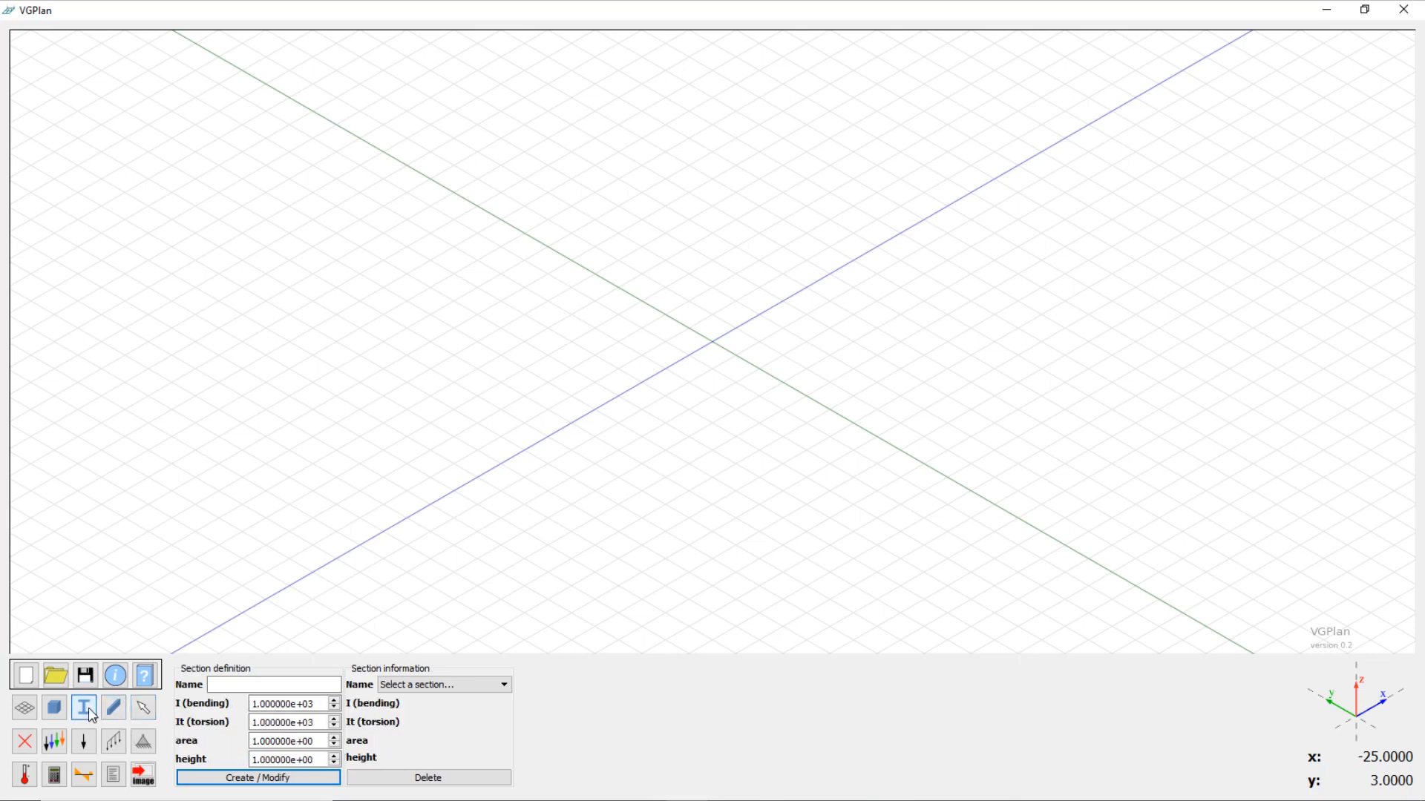
left_click(282, 684)
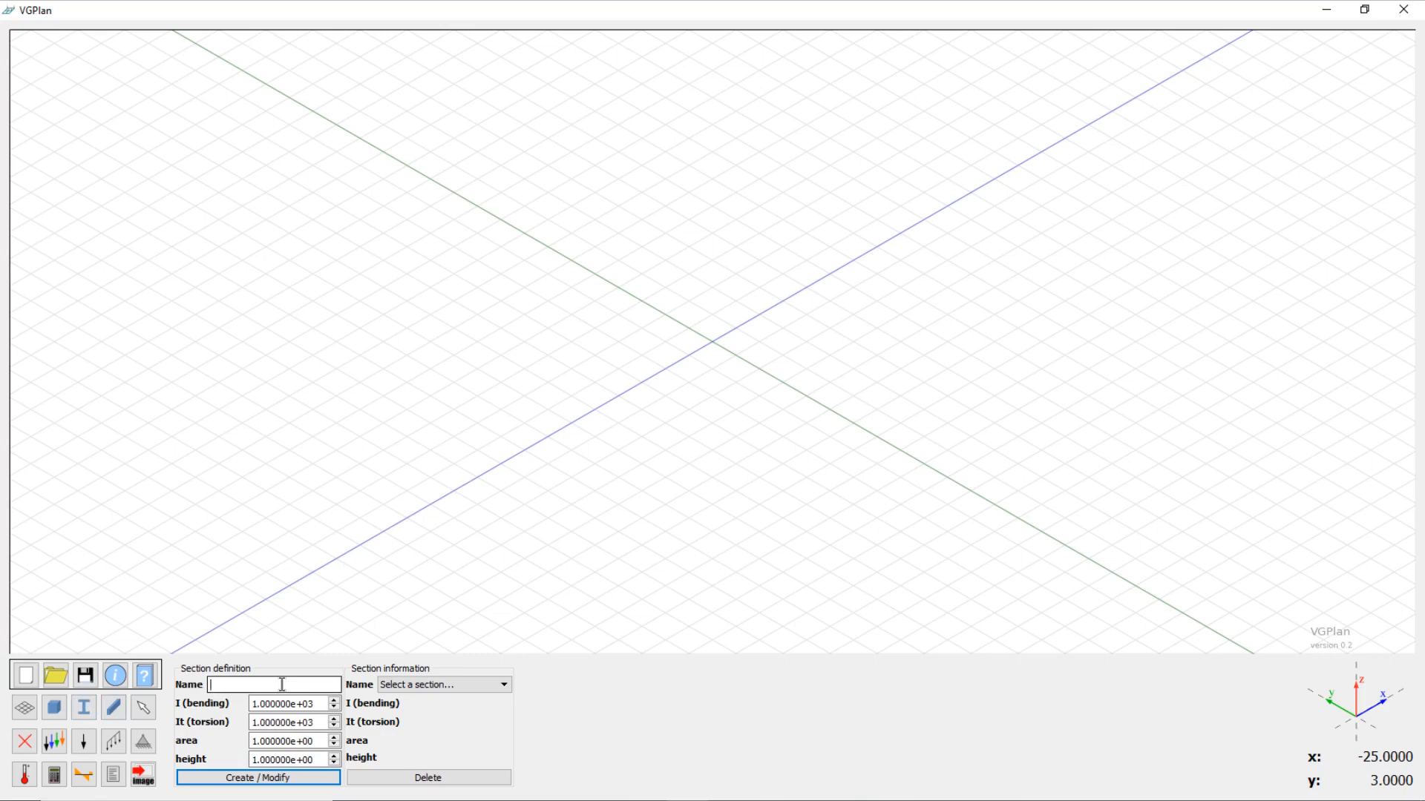
type("sec")
left_click_drag(315, 703, 241, 703)
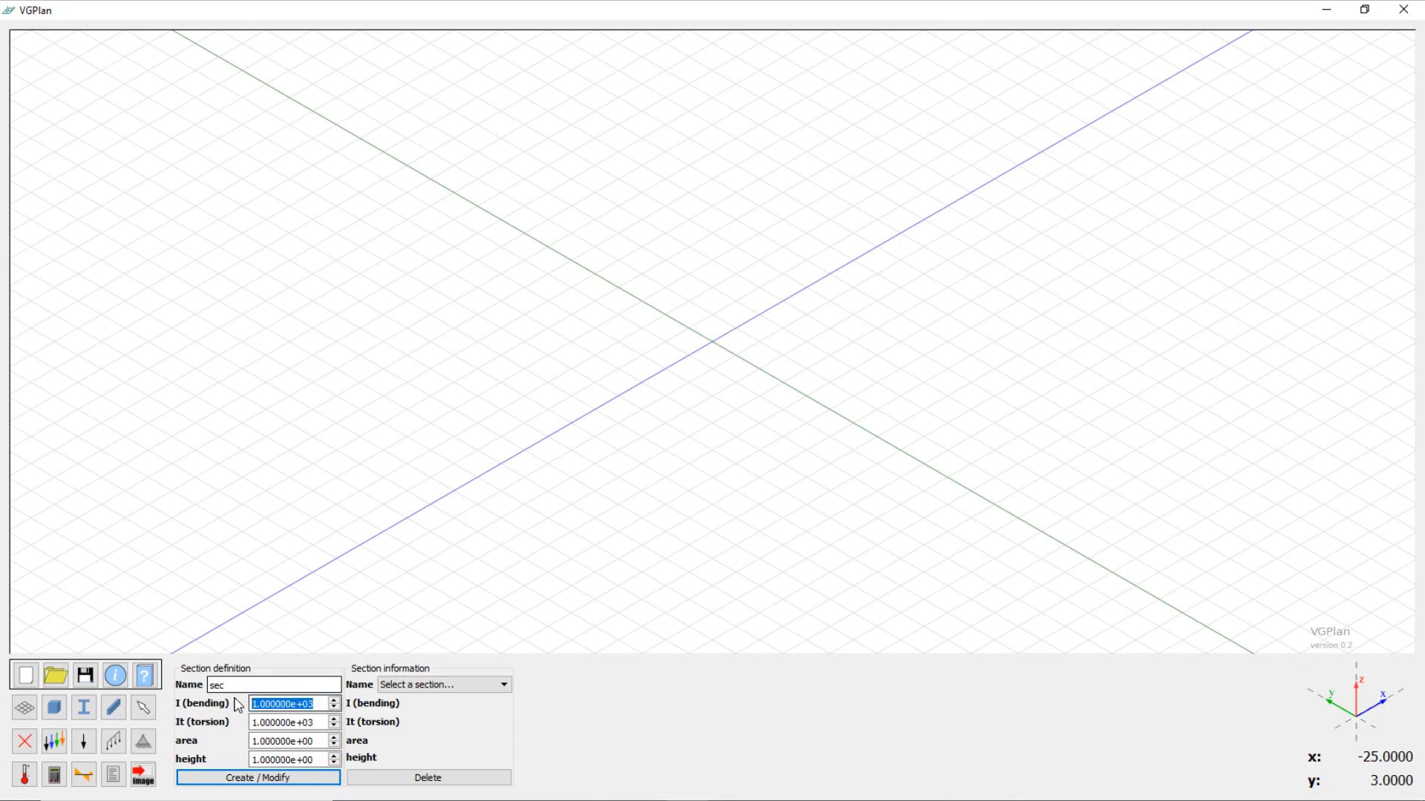
type("1.0")
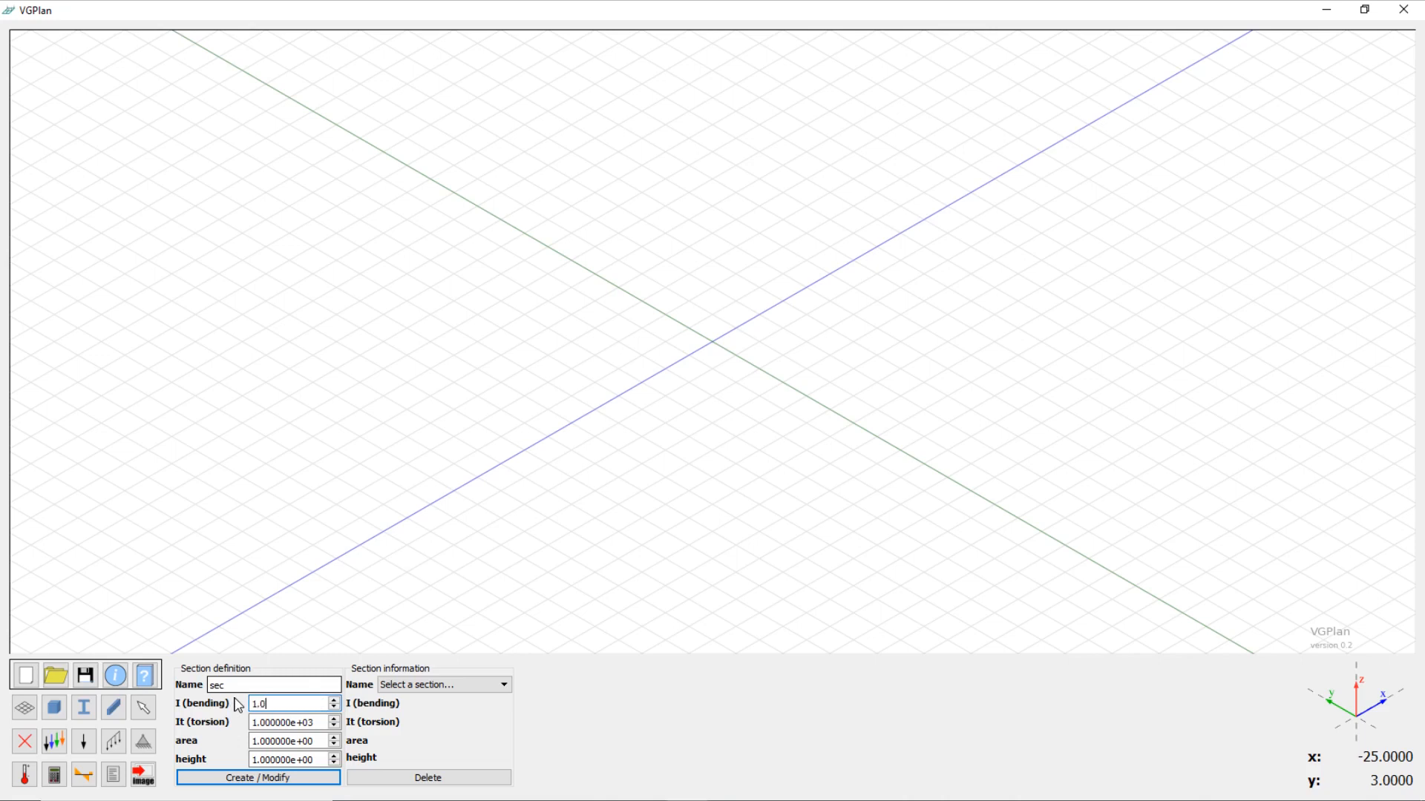
type("67e-3")
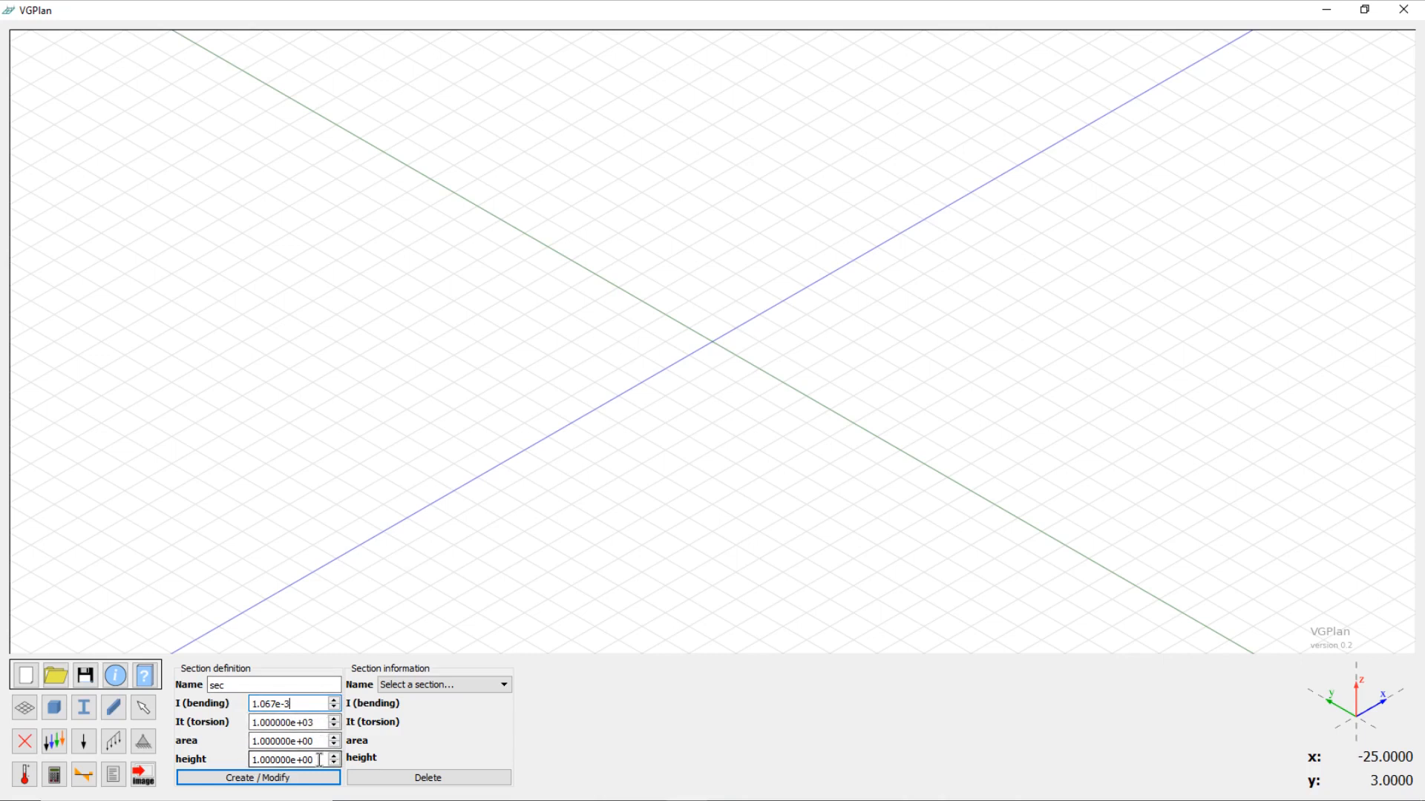
left_click(328, 728)
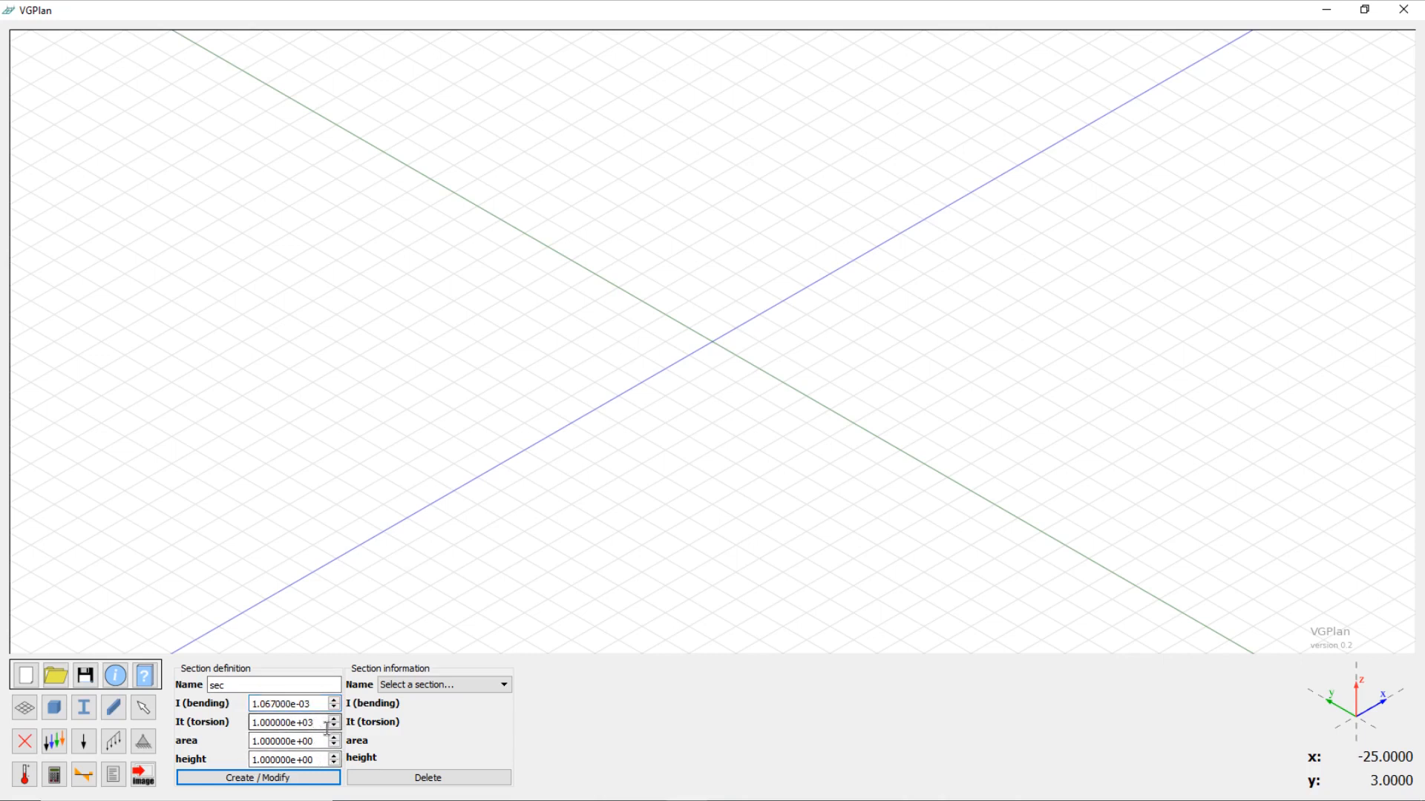
left_click(280, 785)
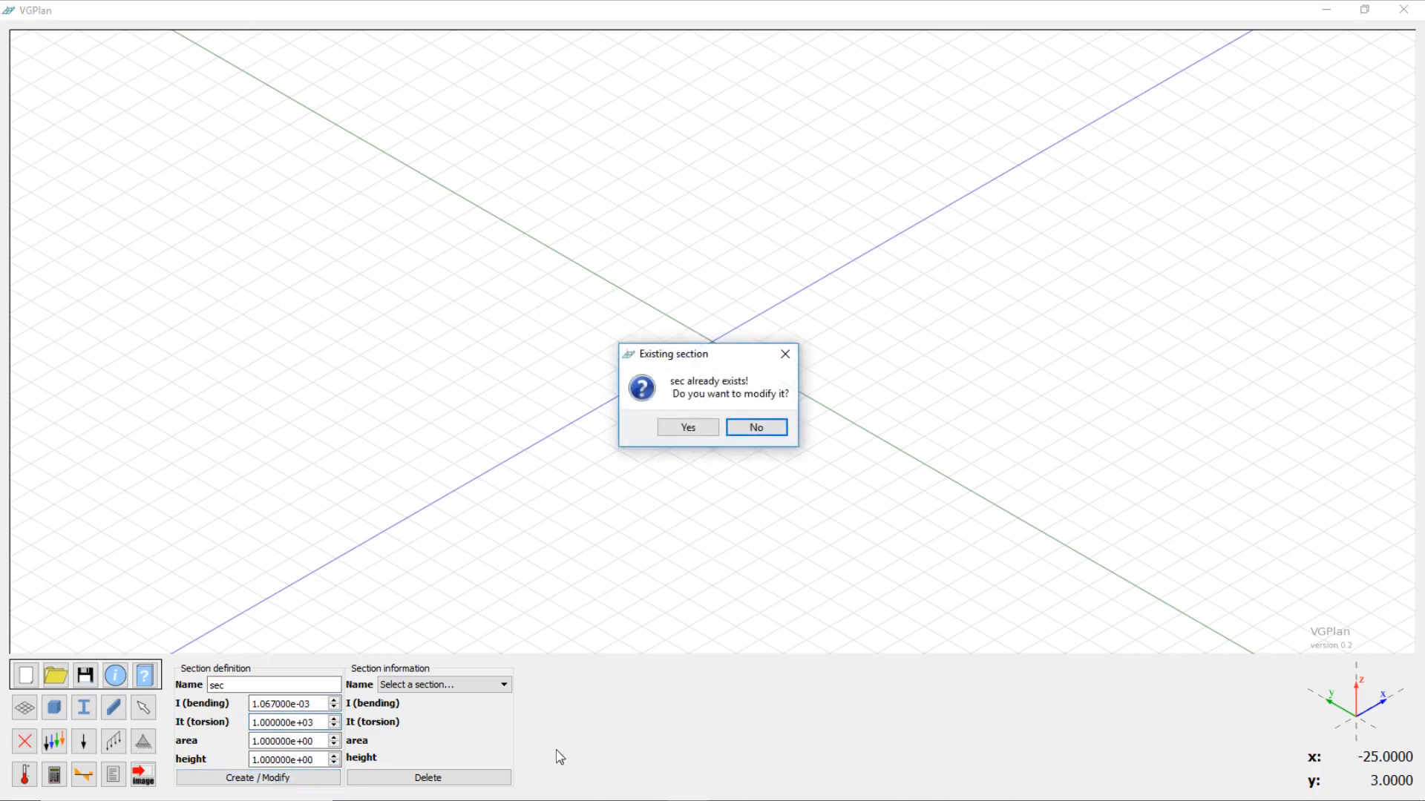
left_click(697, 429)
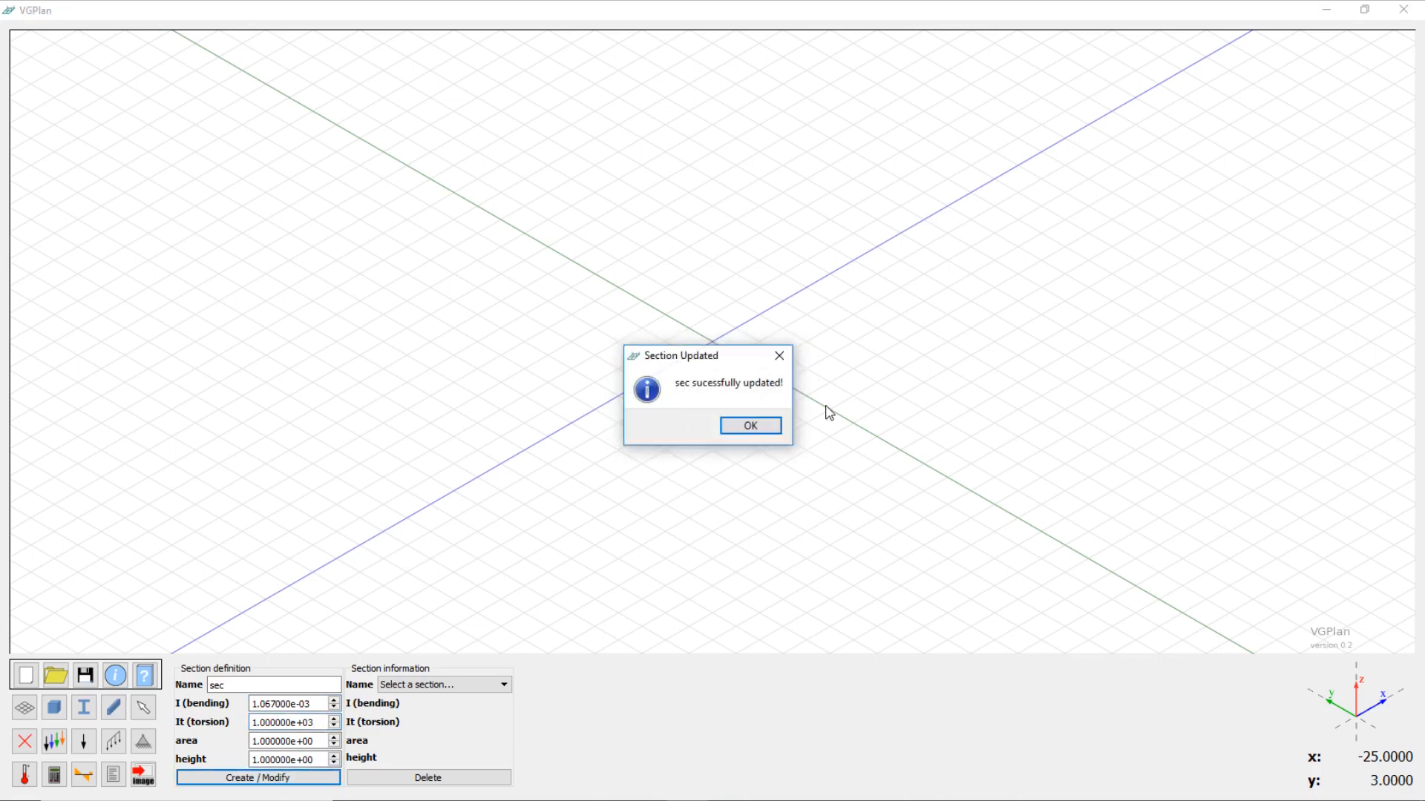
left_click(747, 429)
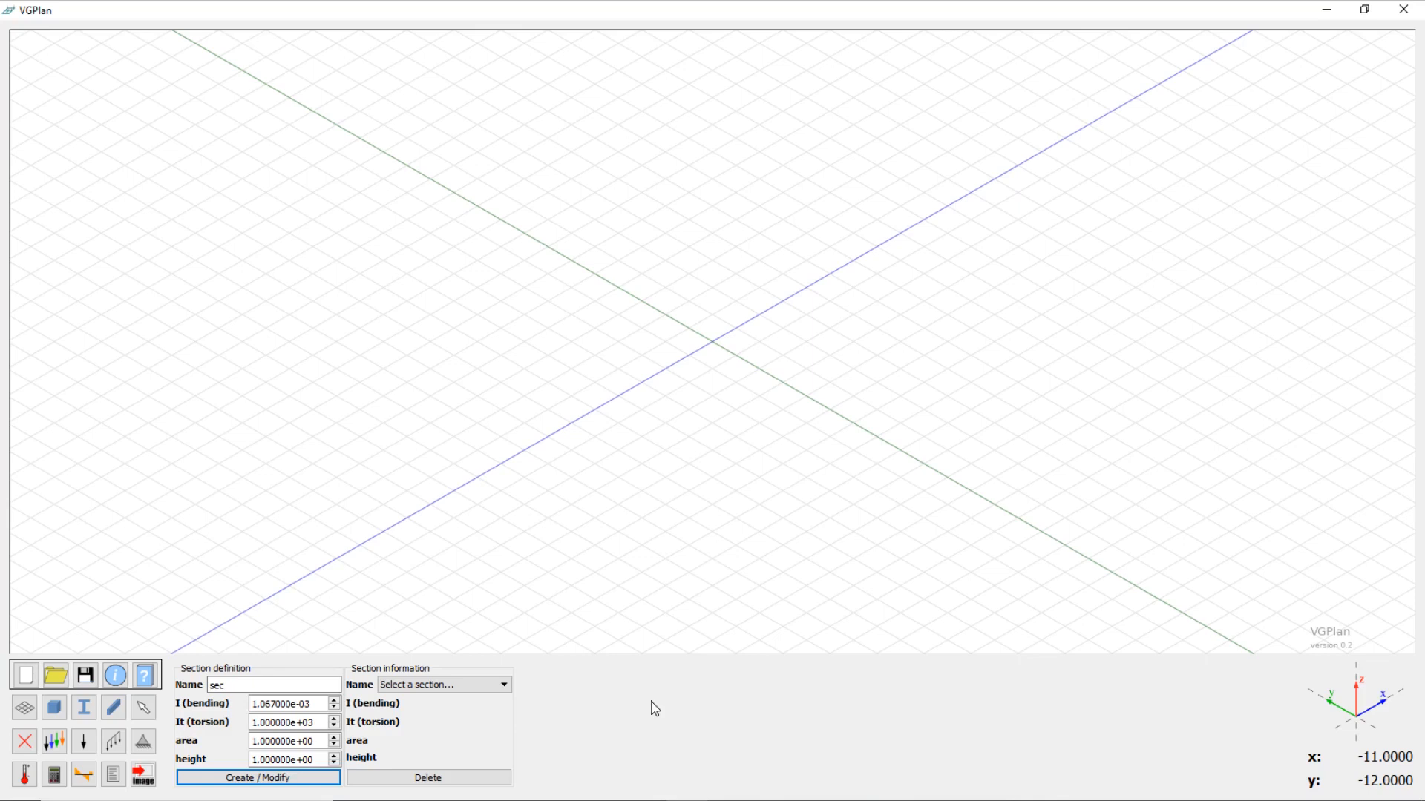
Step: Create a beam by coordinates from (0, 0) to (3, 0) using material concreto and section sec
left_click(116, 712)
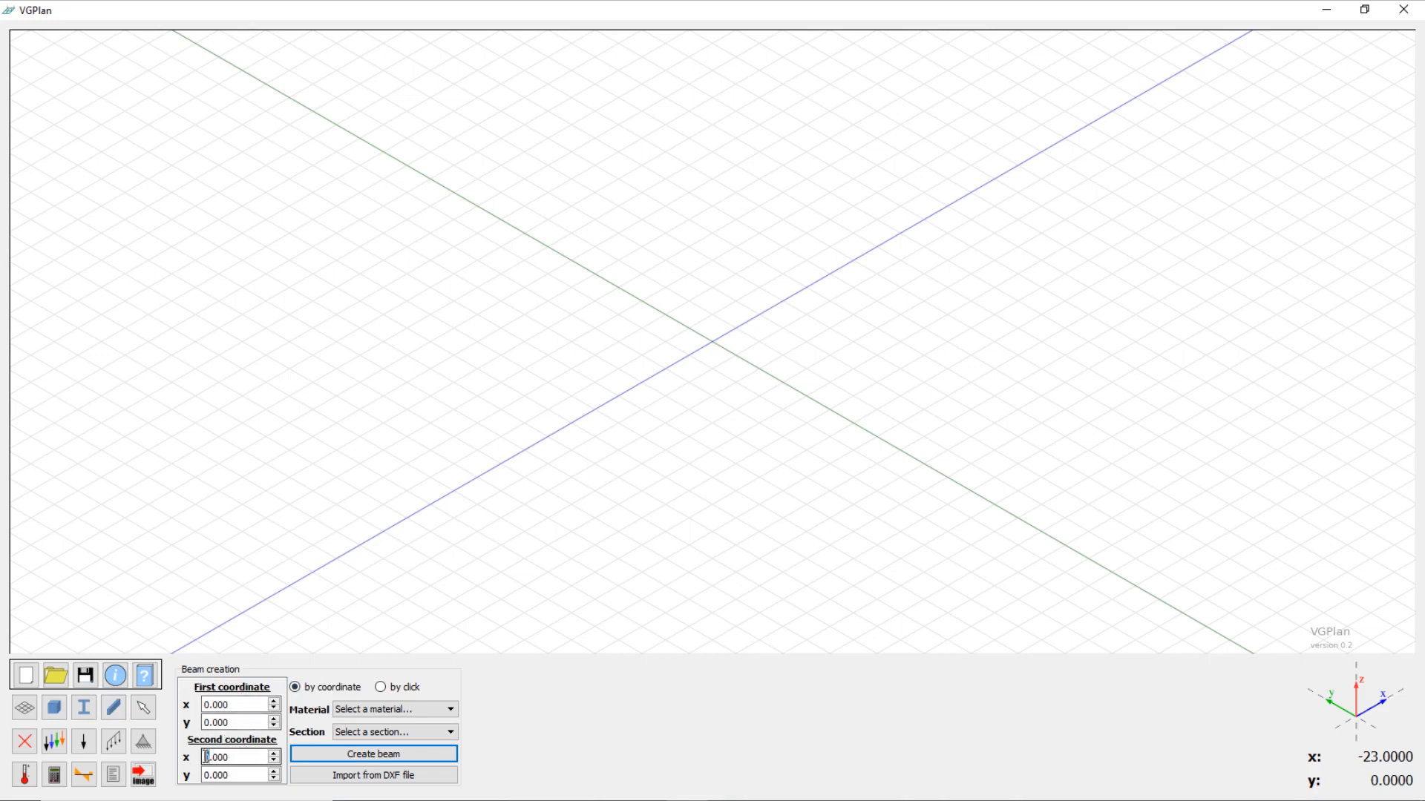
left_click_drag(210, 757, 205, 757)
type("3")
left_click(364, 754)
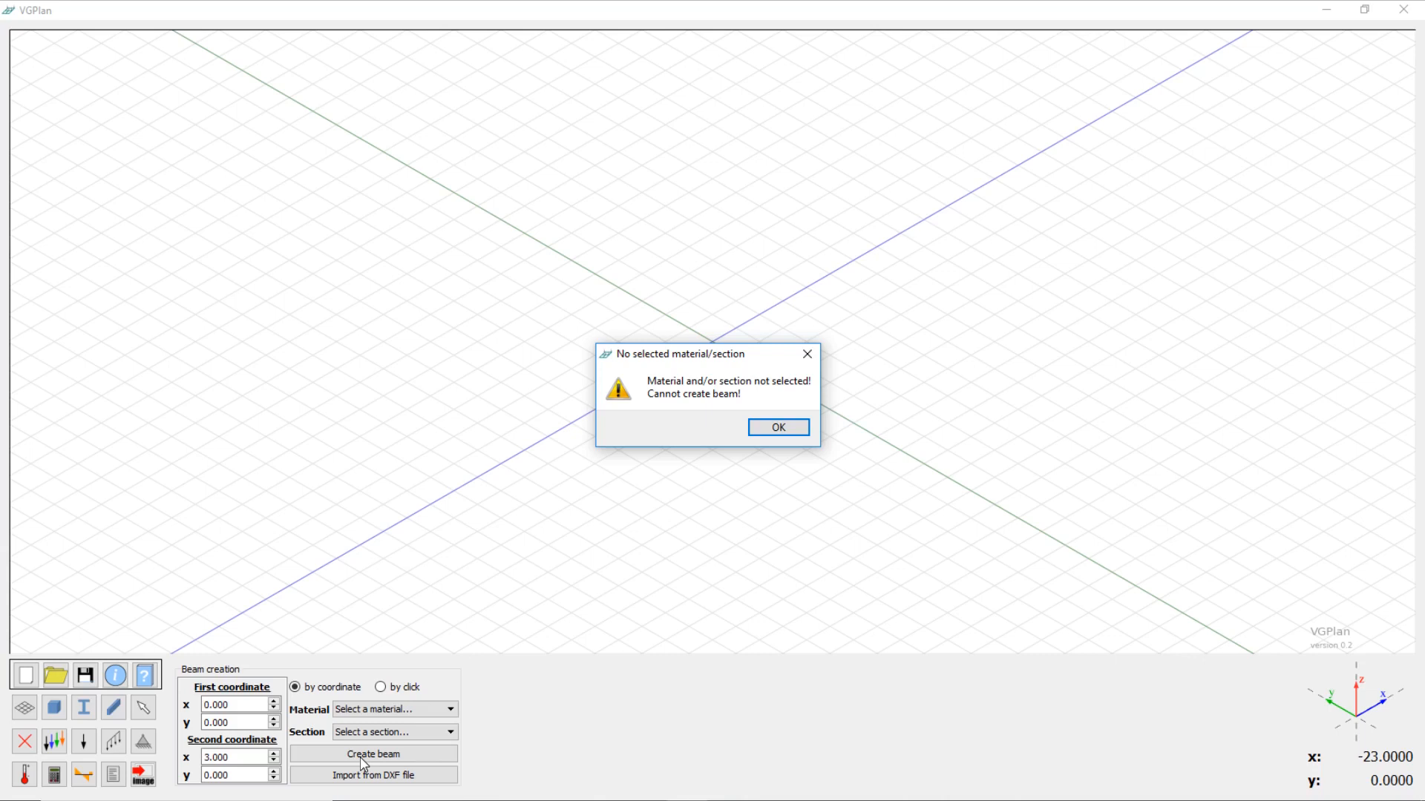
left_click(778, 427)
left_click(449, 710)
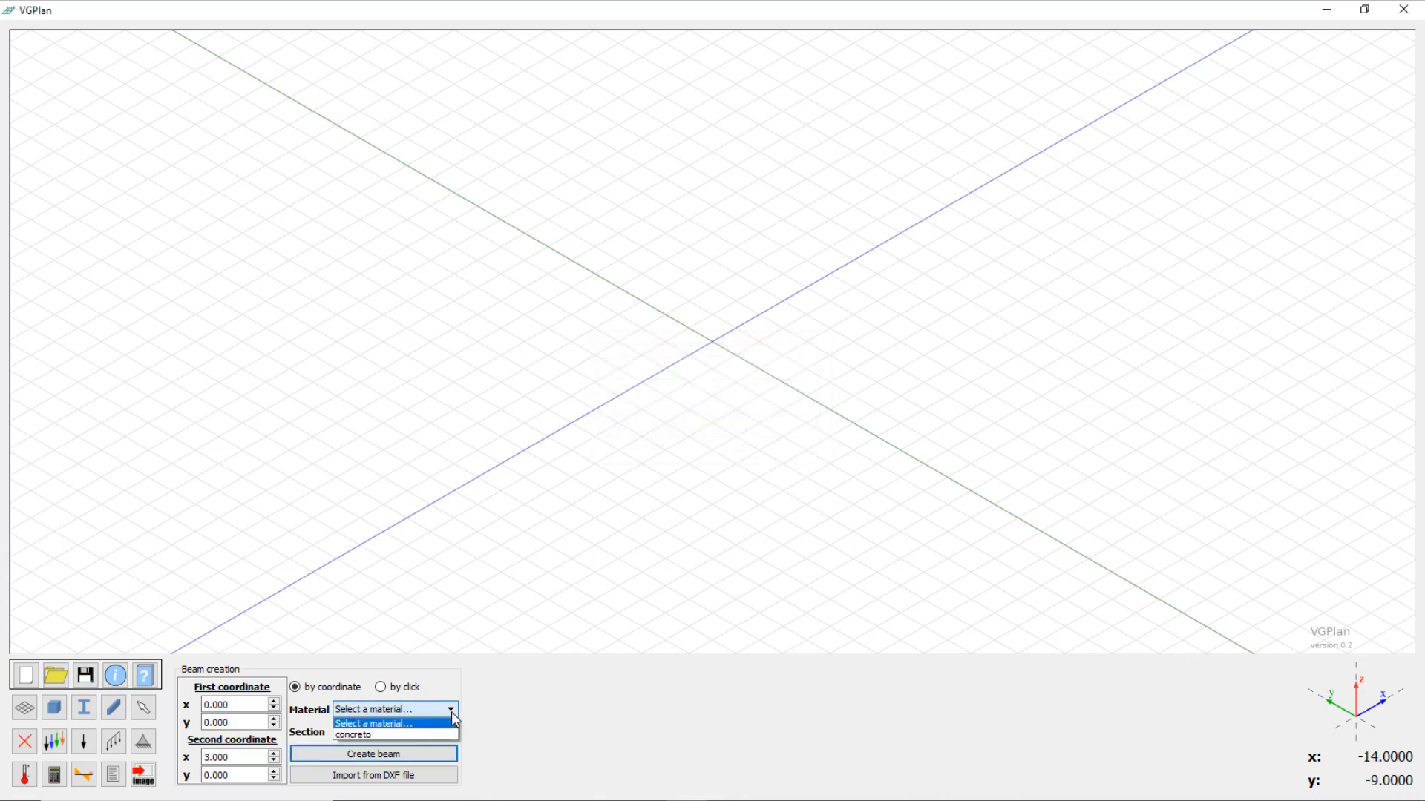
left_click(410, 735)
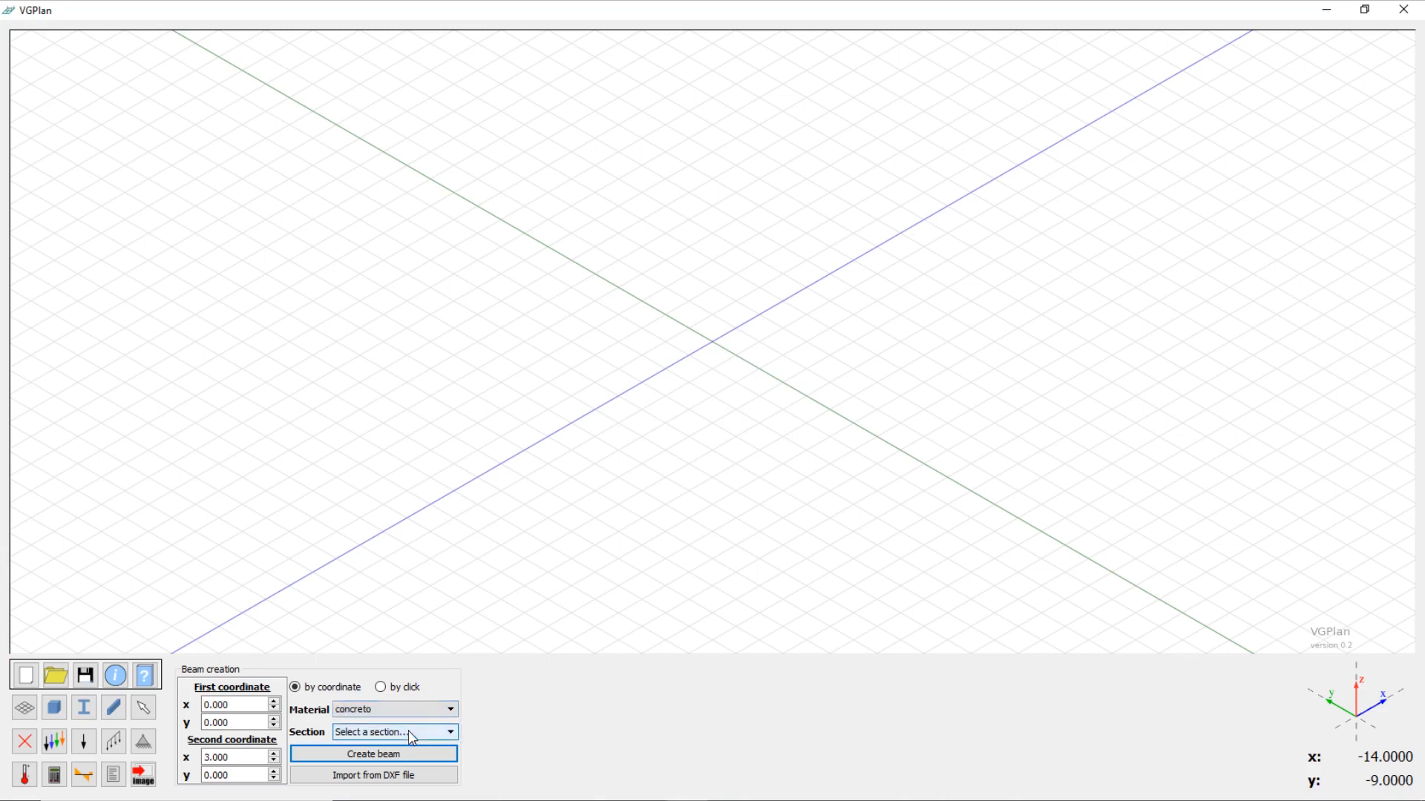
left_click(410, 734)
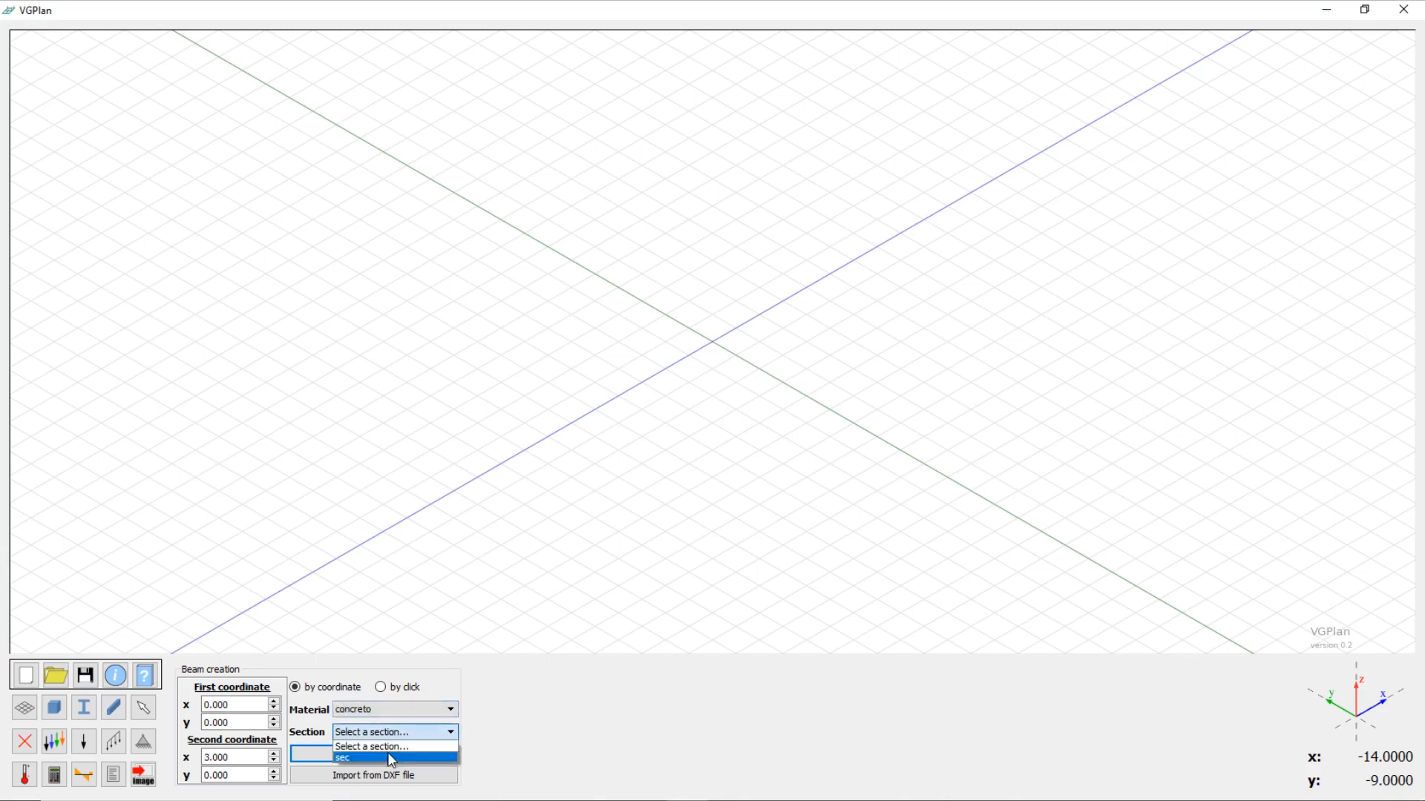
left_click(386, 754)
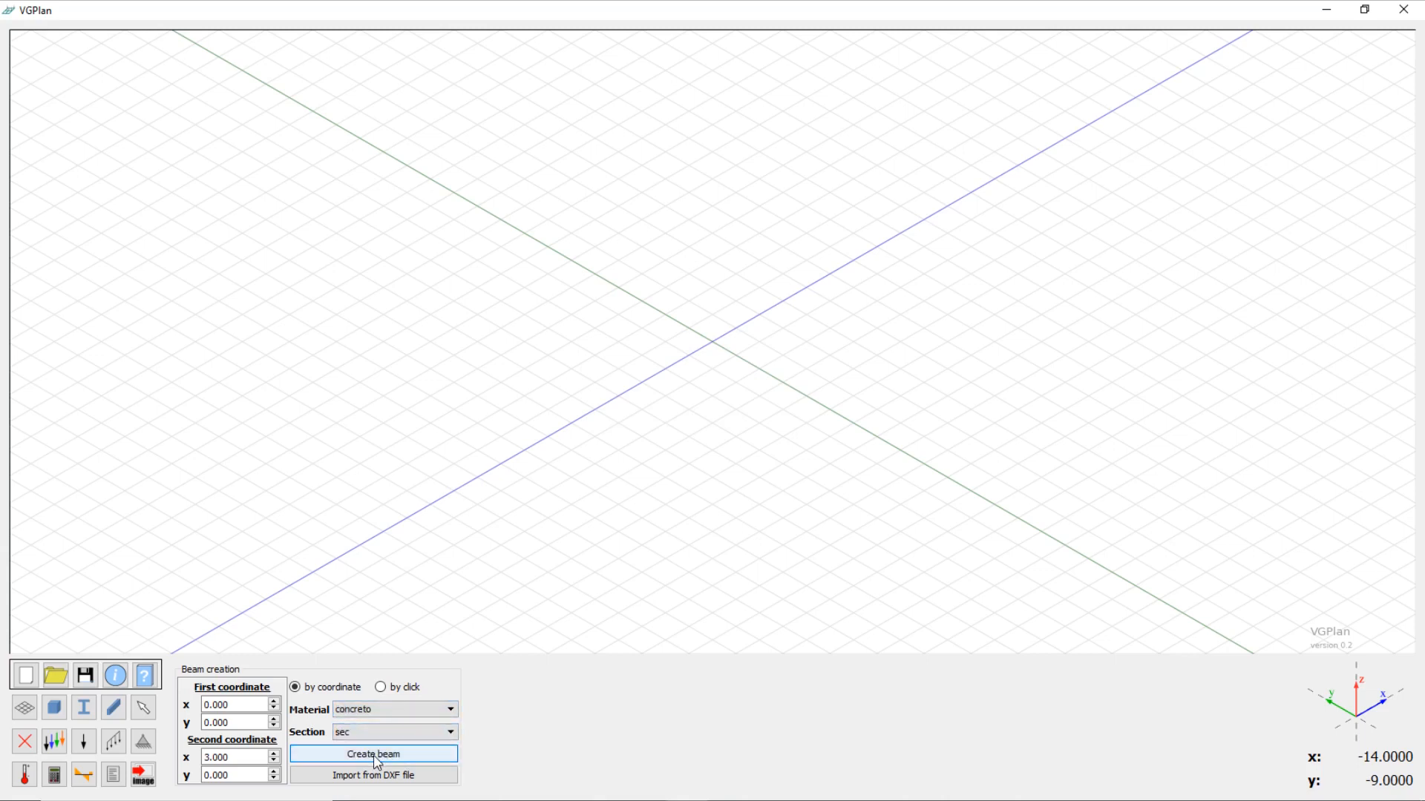
left_click(377, 762)
left_click(426, 751)
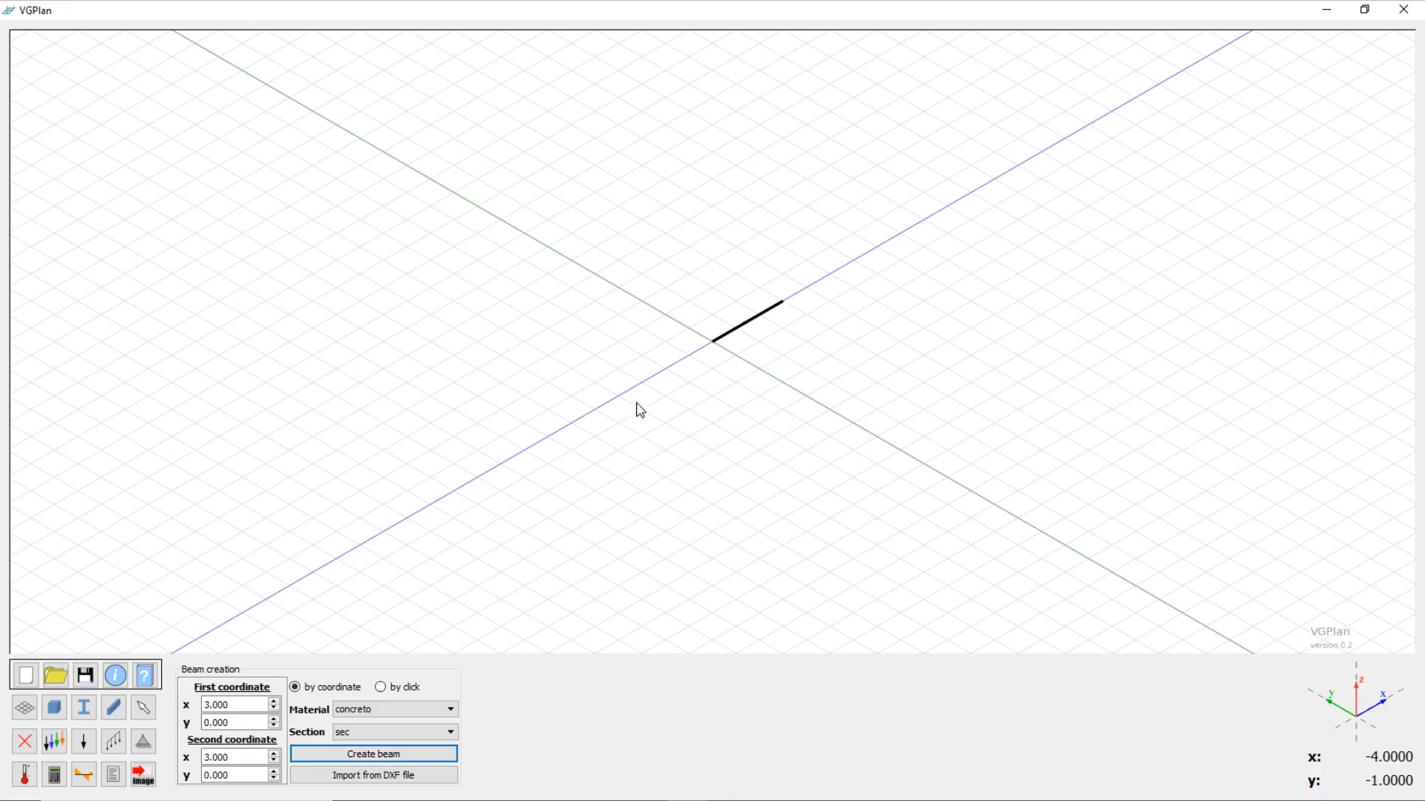
Step: Define a support at the beam's start point (0, 0) with rigid vertical displacement, x-axis rotation and y-axis rotation
scroll(640, 411, "down", 5)
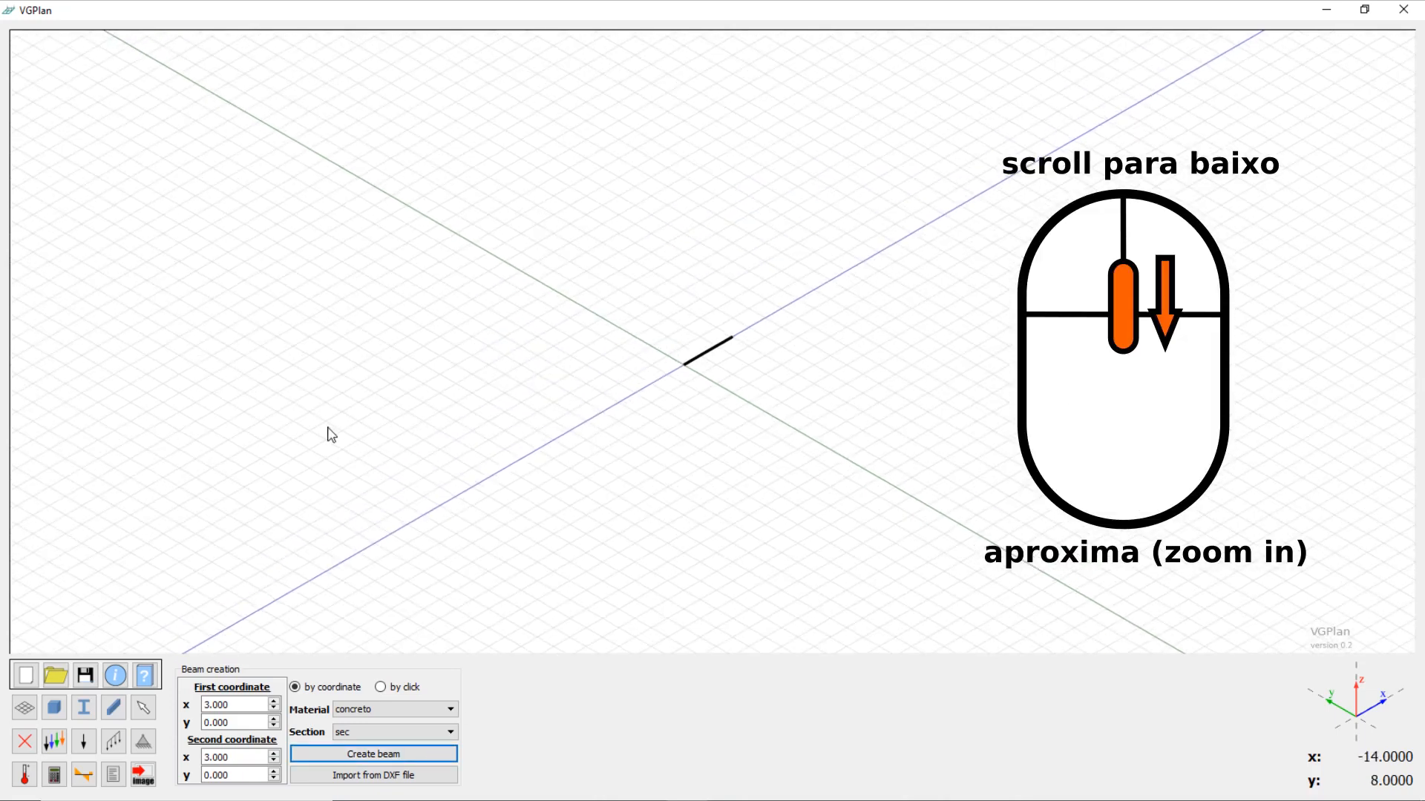
scroll(630, 391, "down", 4)
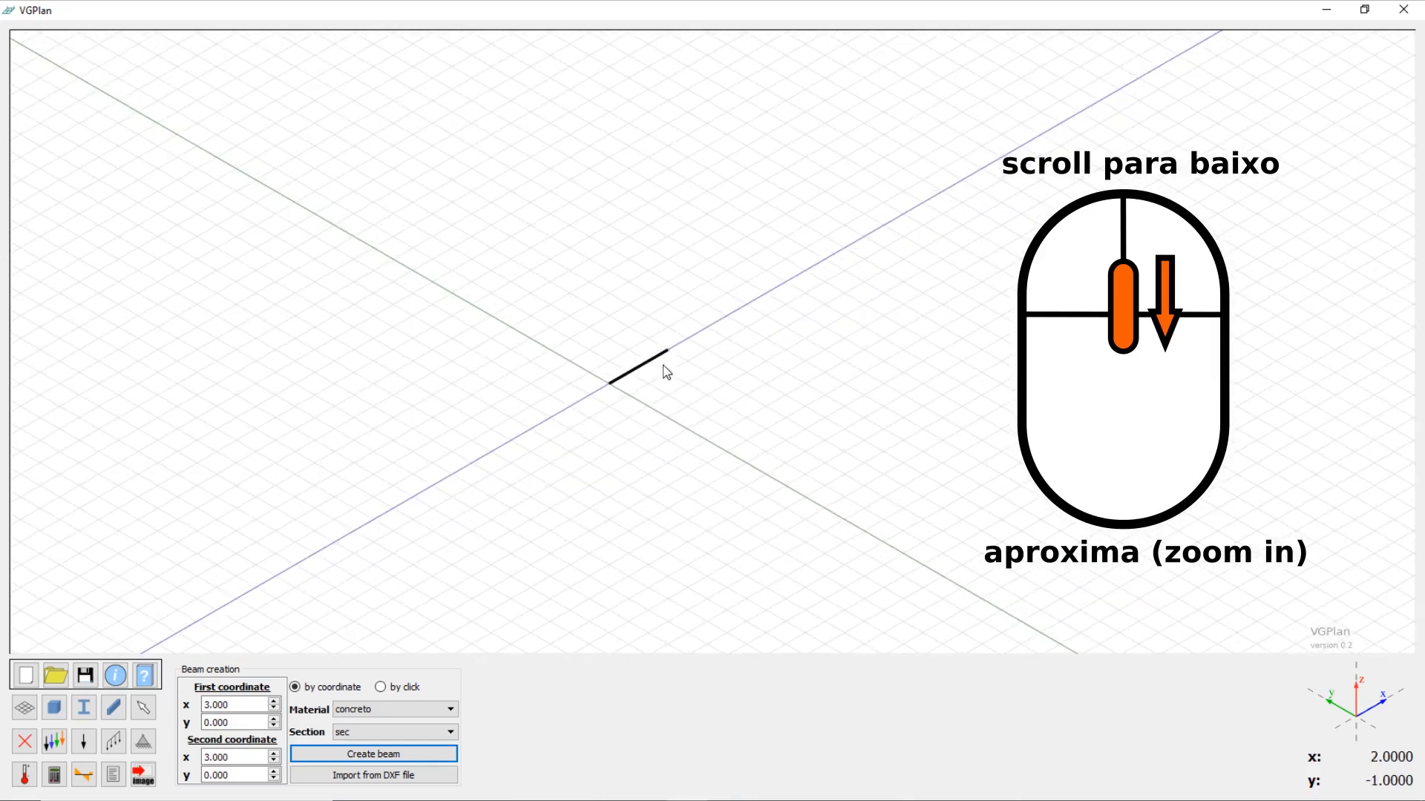
scroll(645, 378, "down", 5)
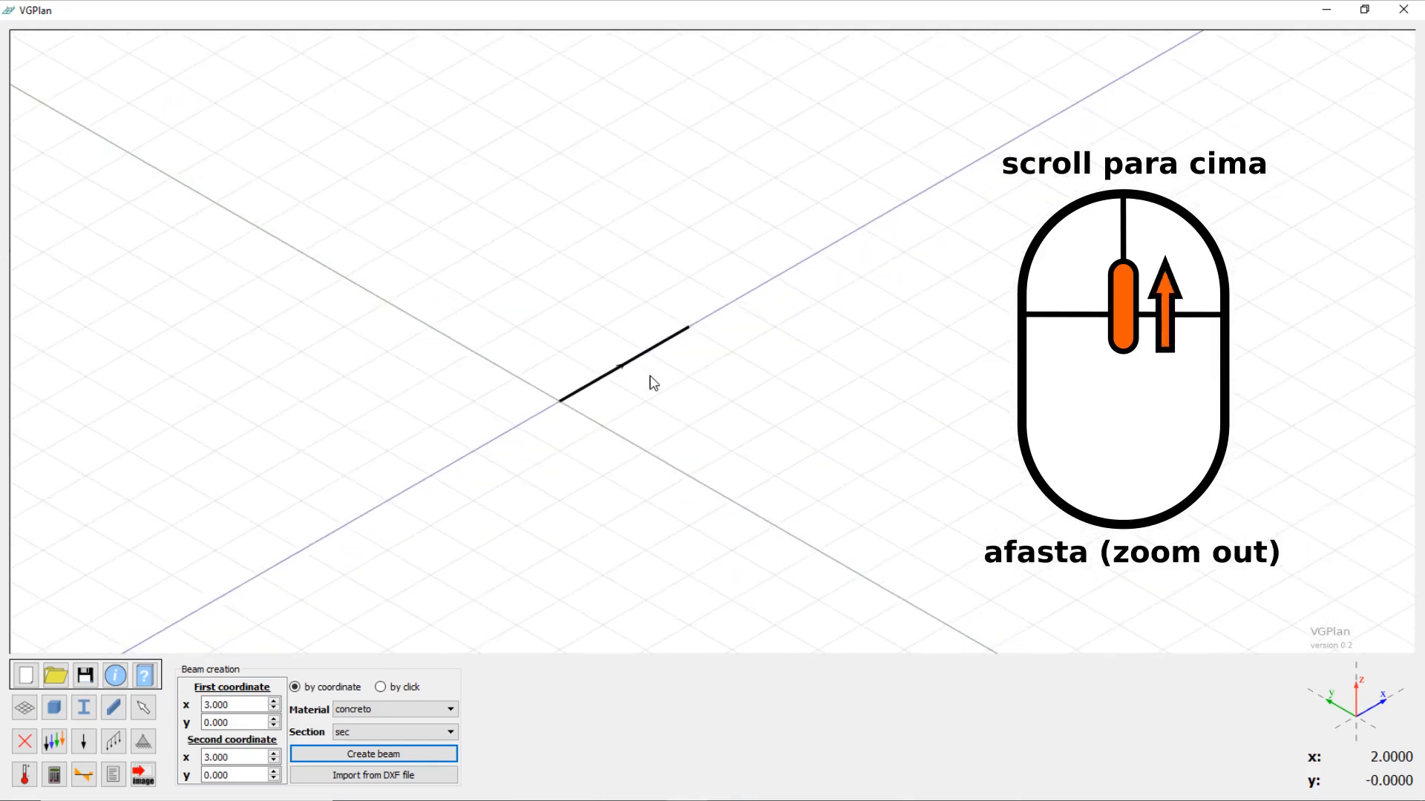
scroll(638, 377, "up", 6)
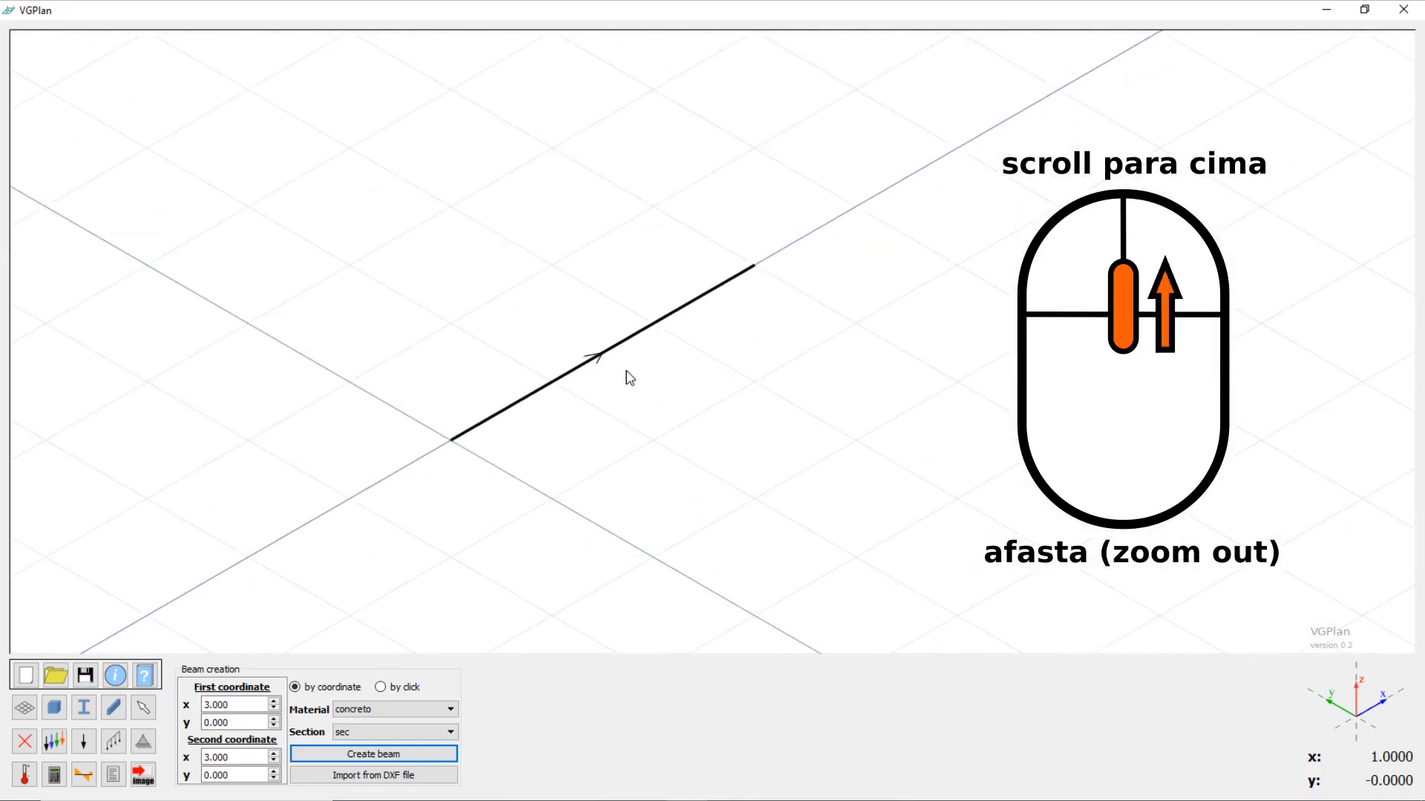
scroll(623, 371, "down", 6)
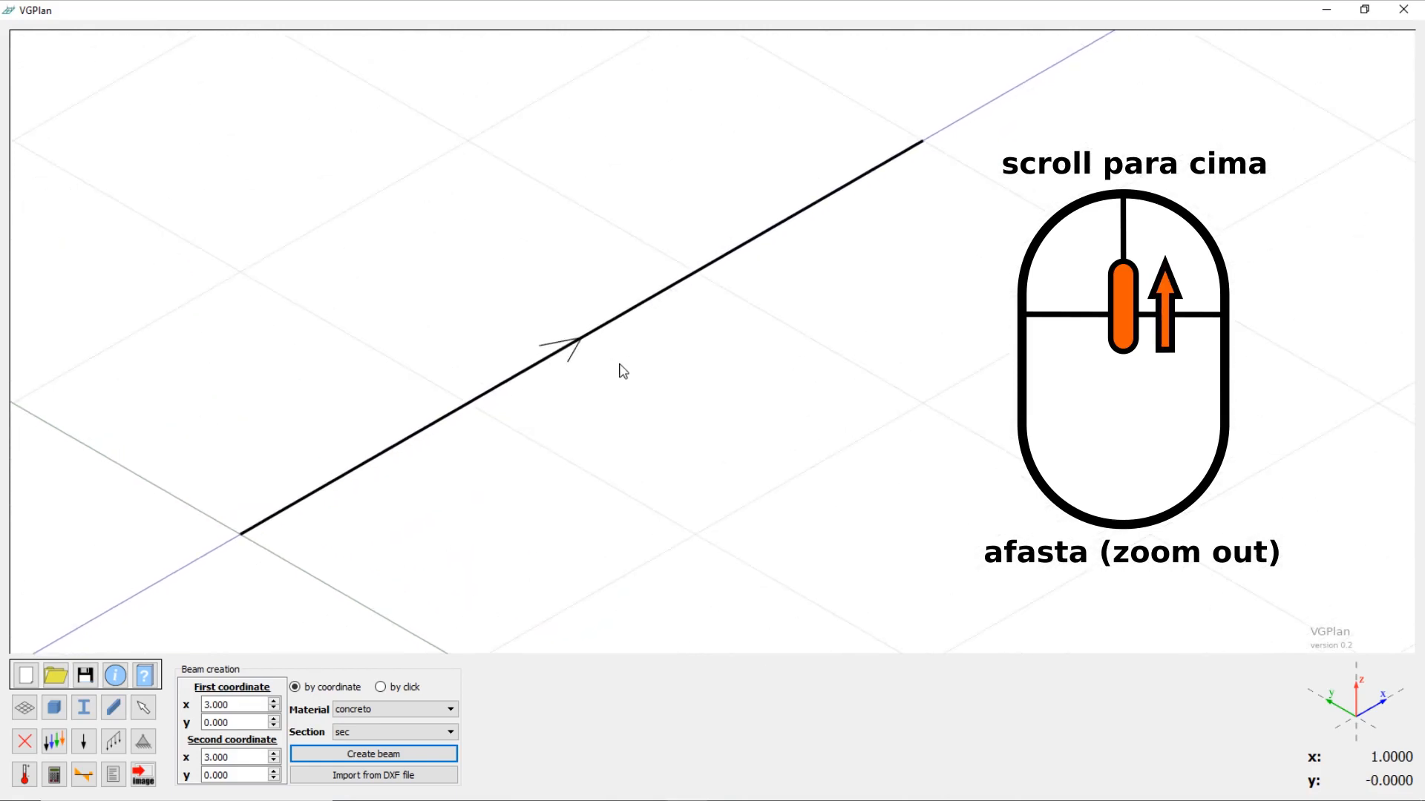
scroll(623, 371, "down", 1)
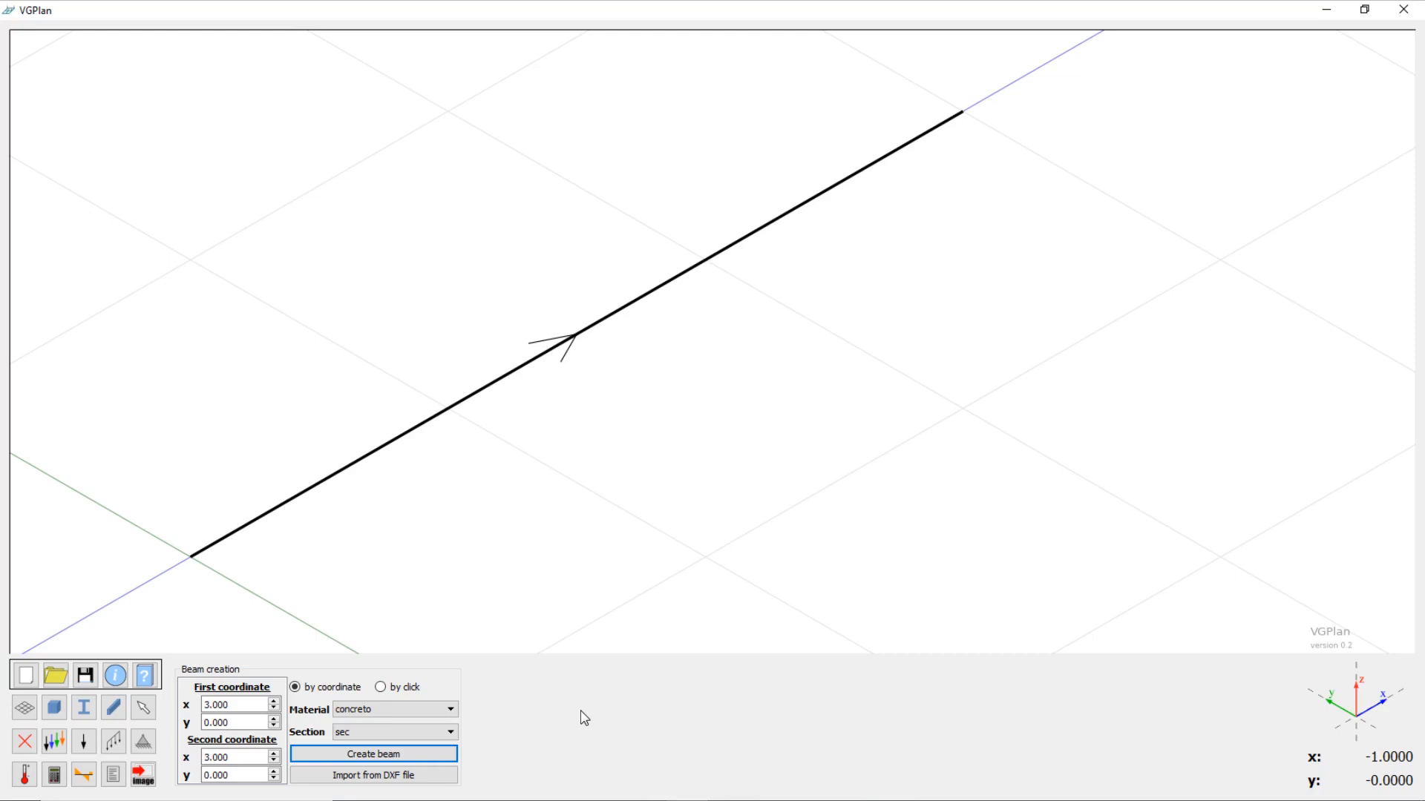
left_click(146, 752)
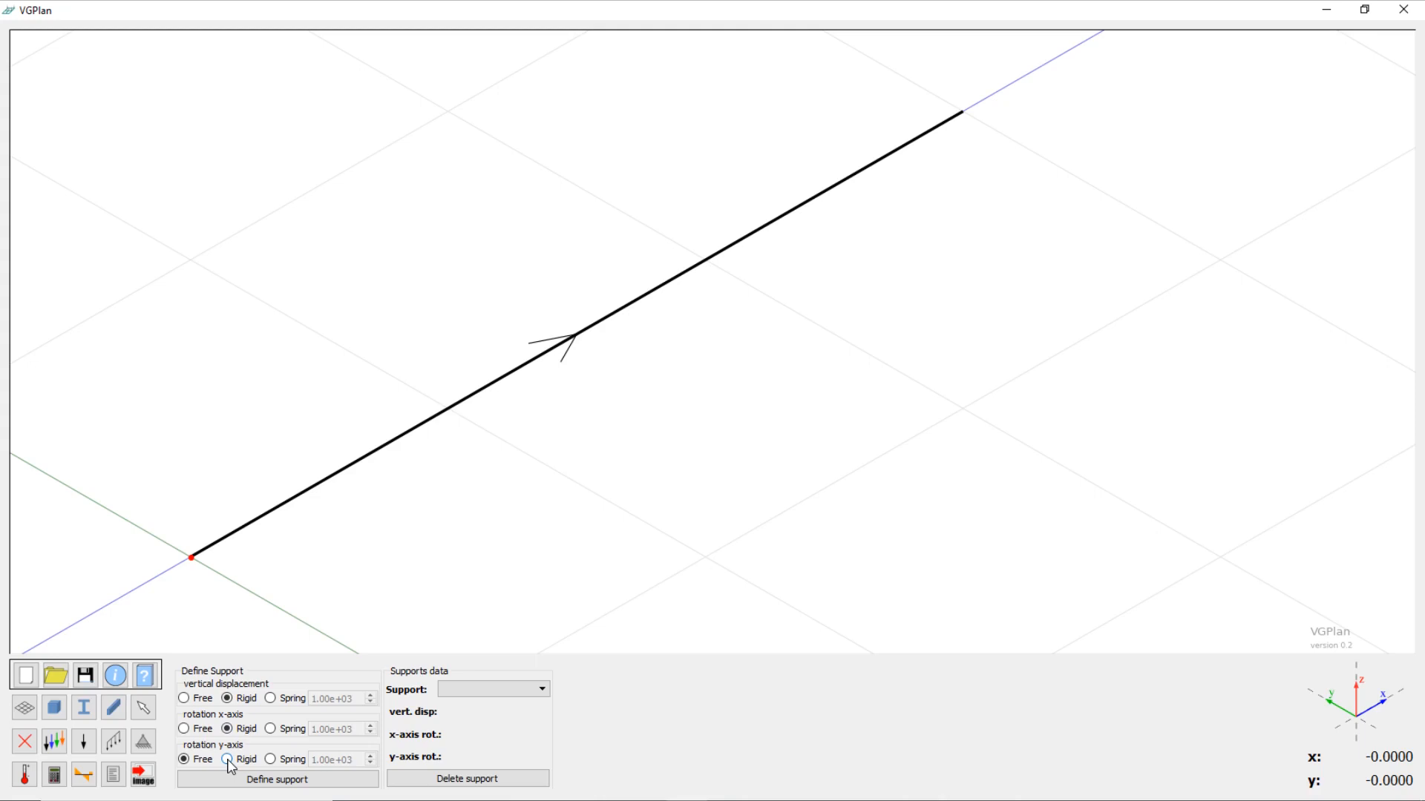
left_click(227, 760)
left_click(280, 783)
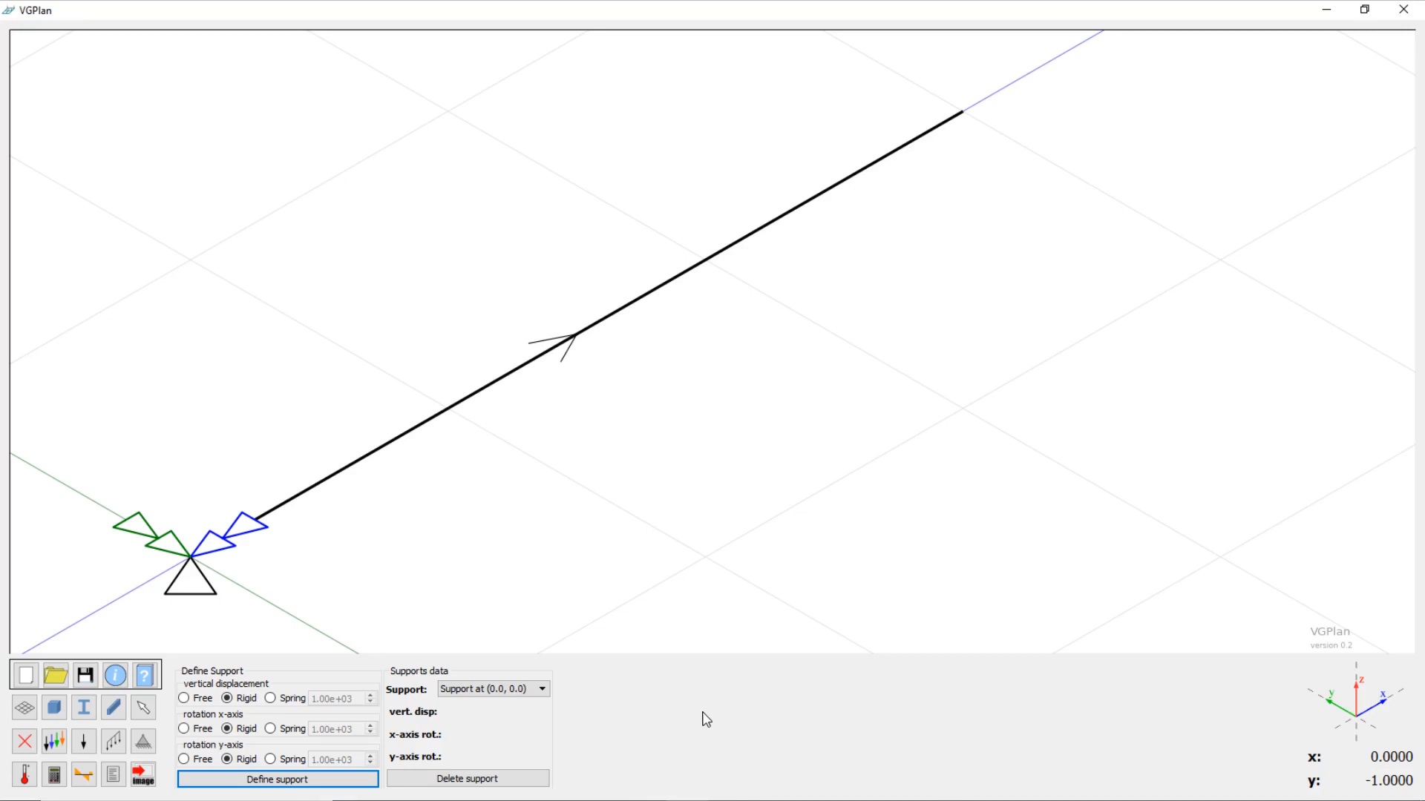
Step: Create a new load case named Concentrado with the colour Blue
left_click(54, 742)
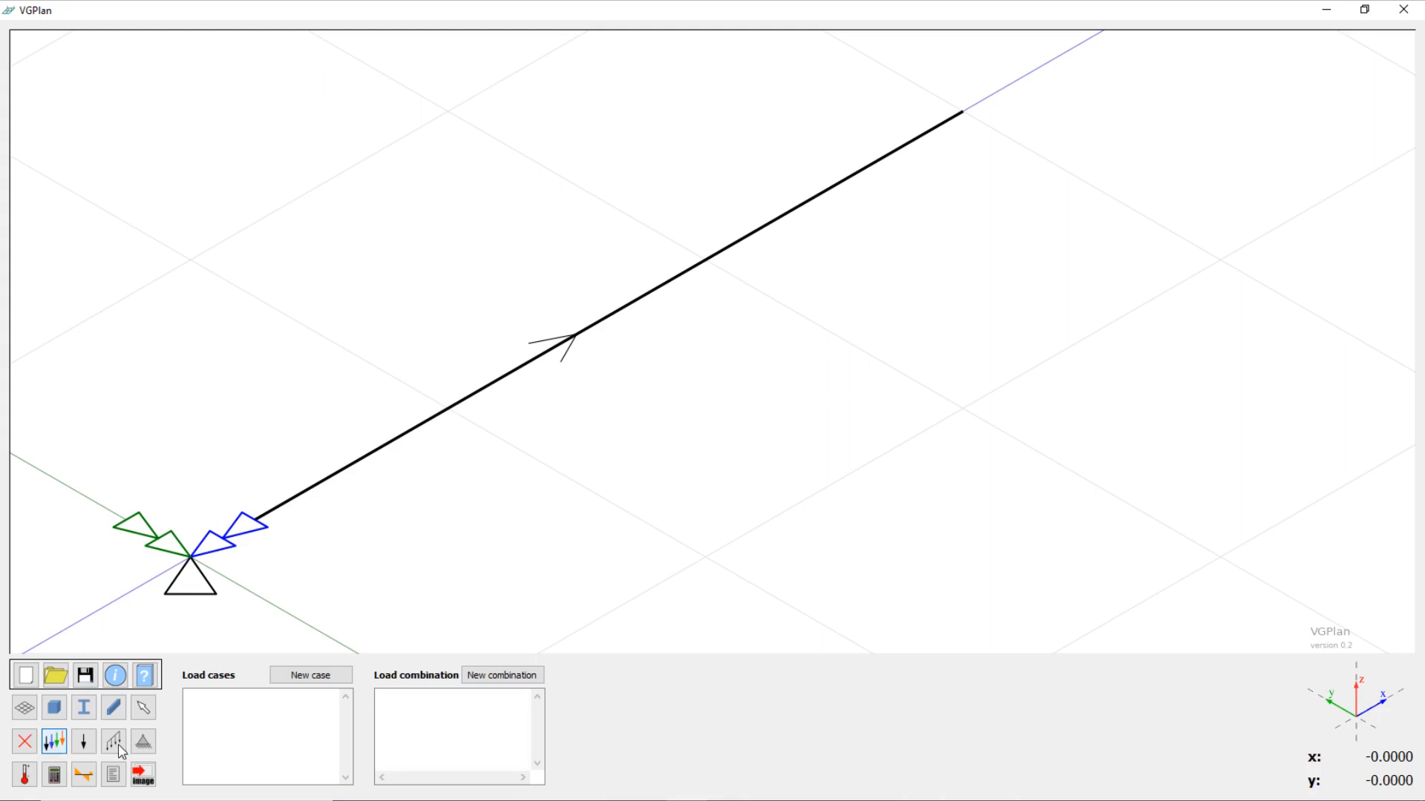
left_click(306, 676)
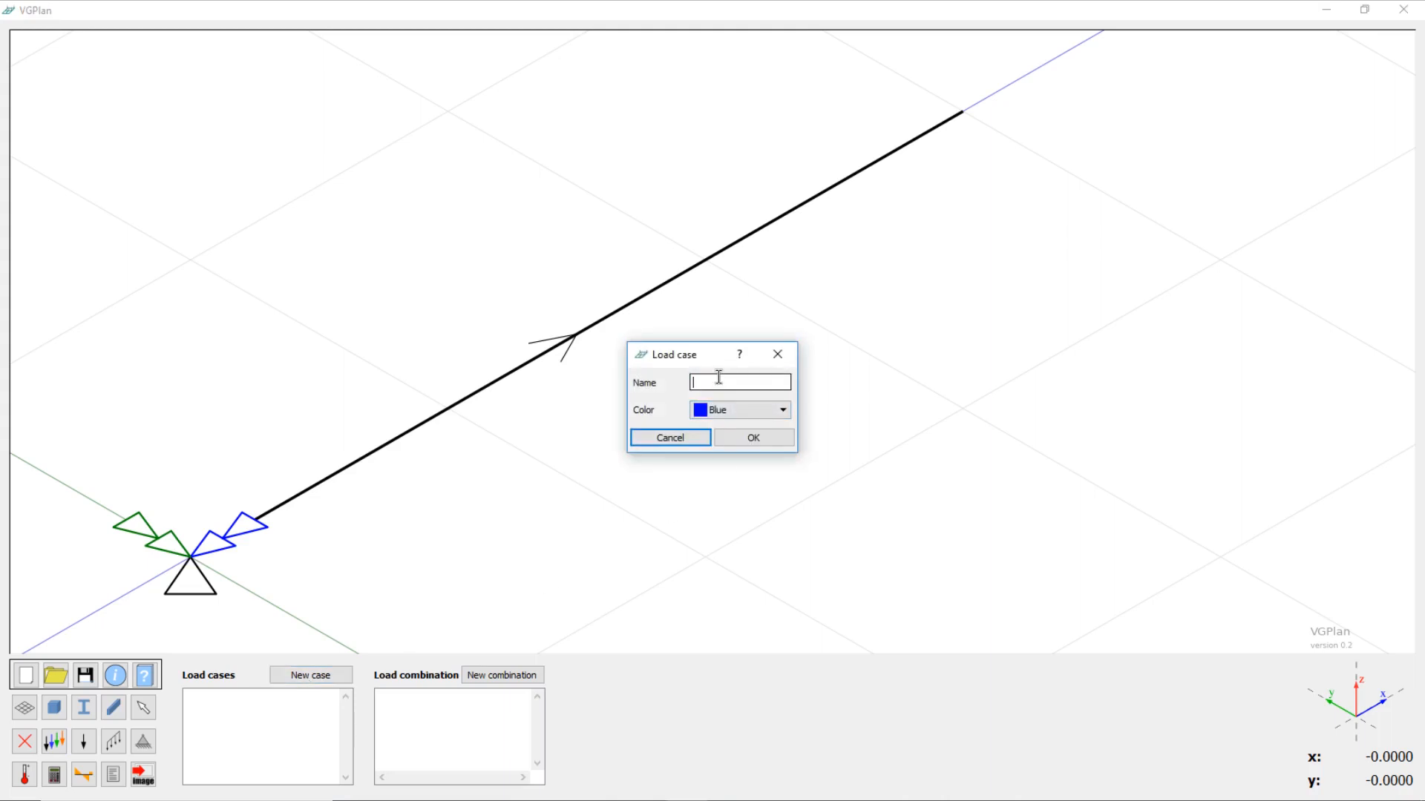
type("Concentrado")
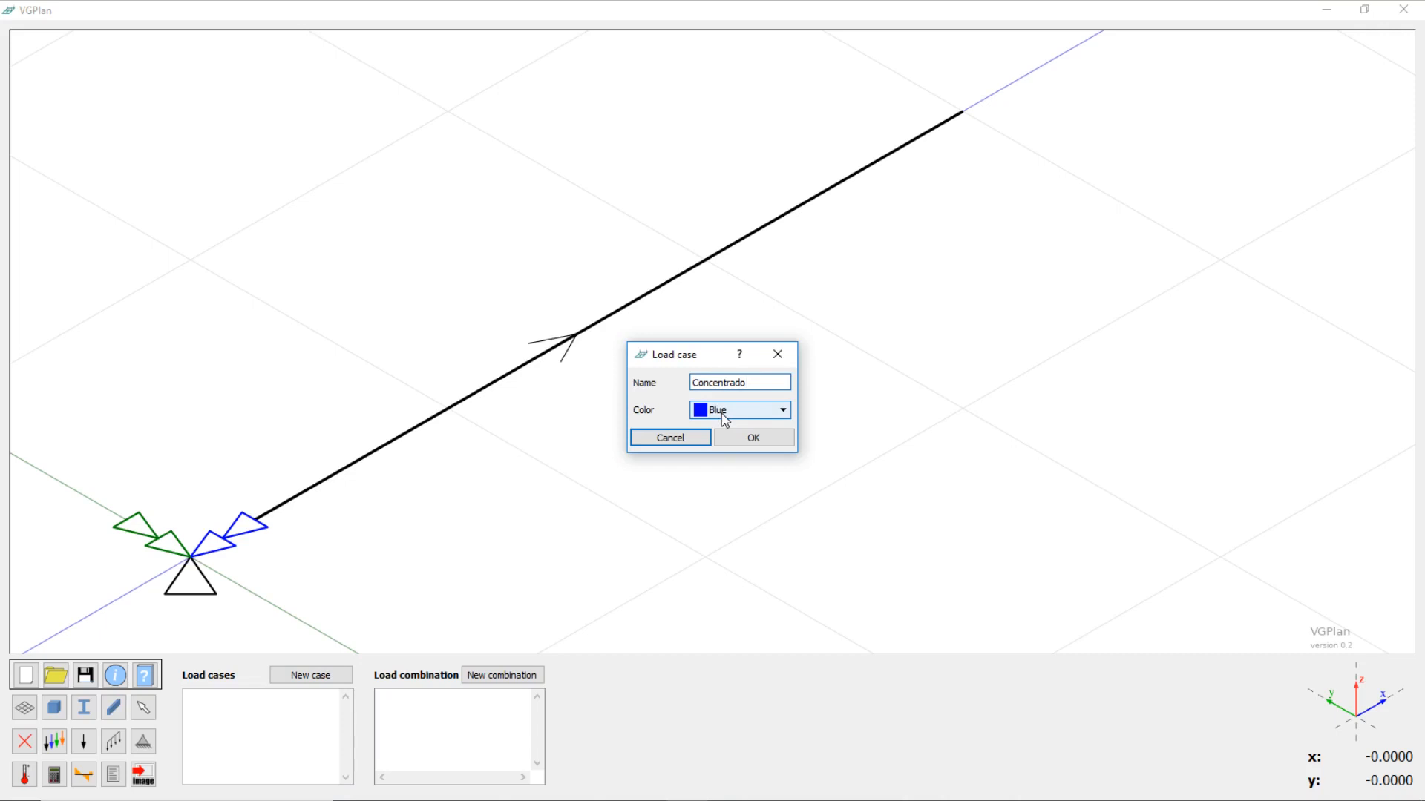
left_click(756, 440)
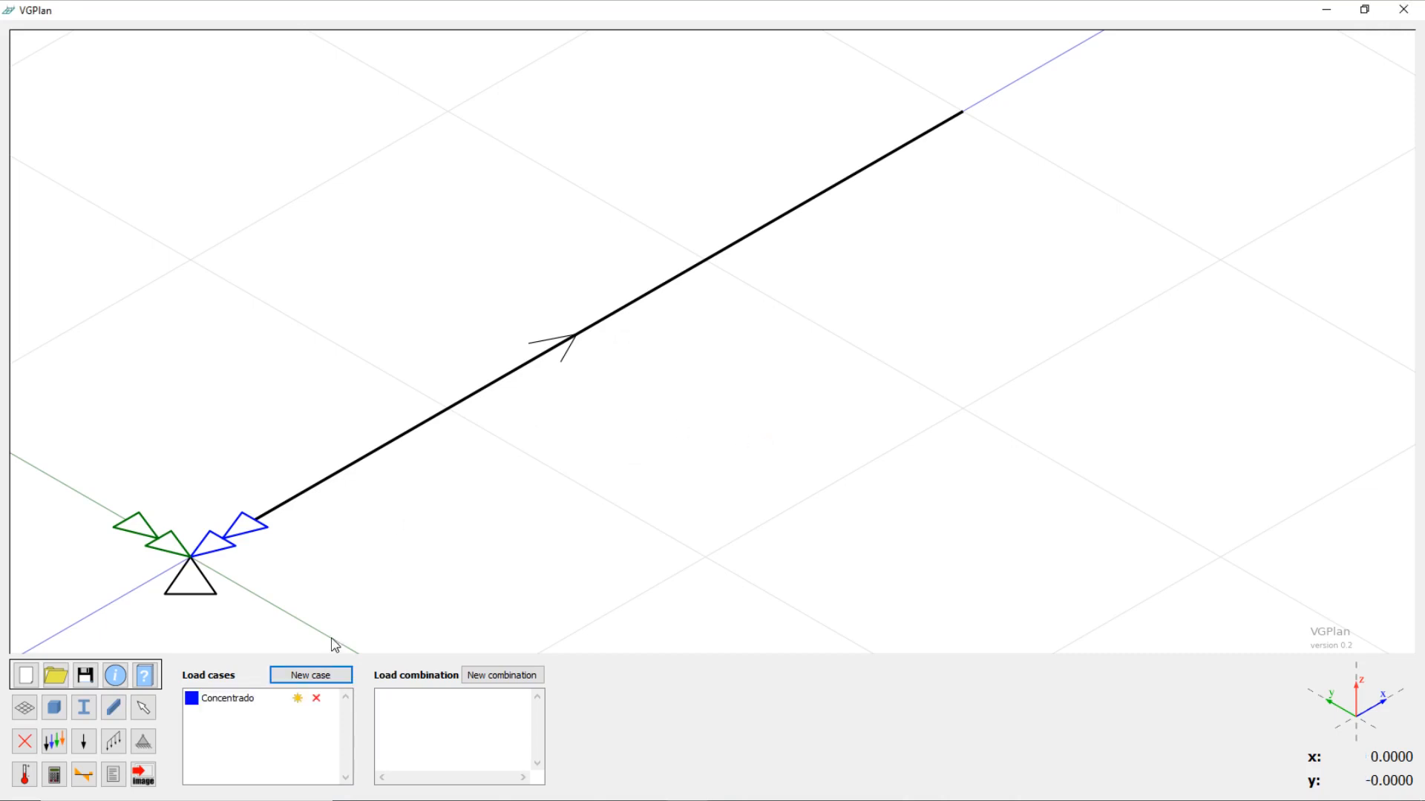
Step: Create a new load case named Distribuído with the colour Green
left_click(310, 675)
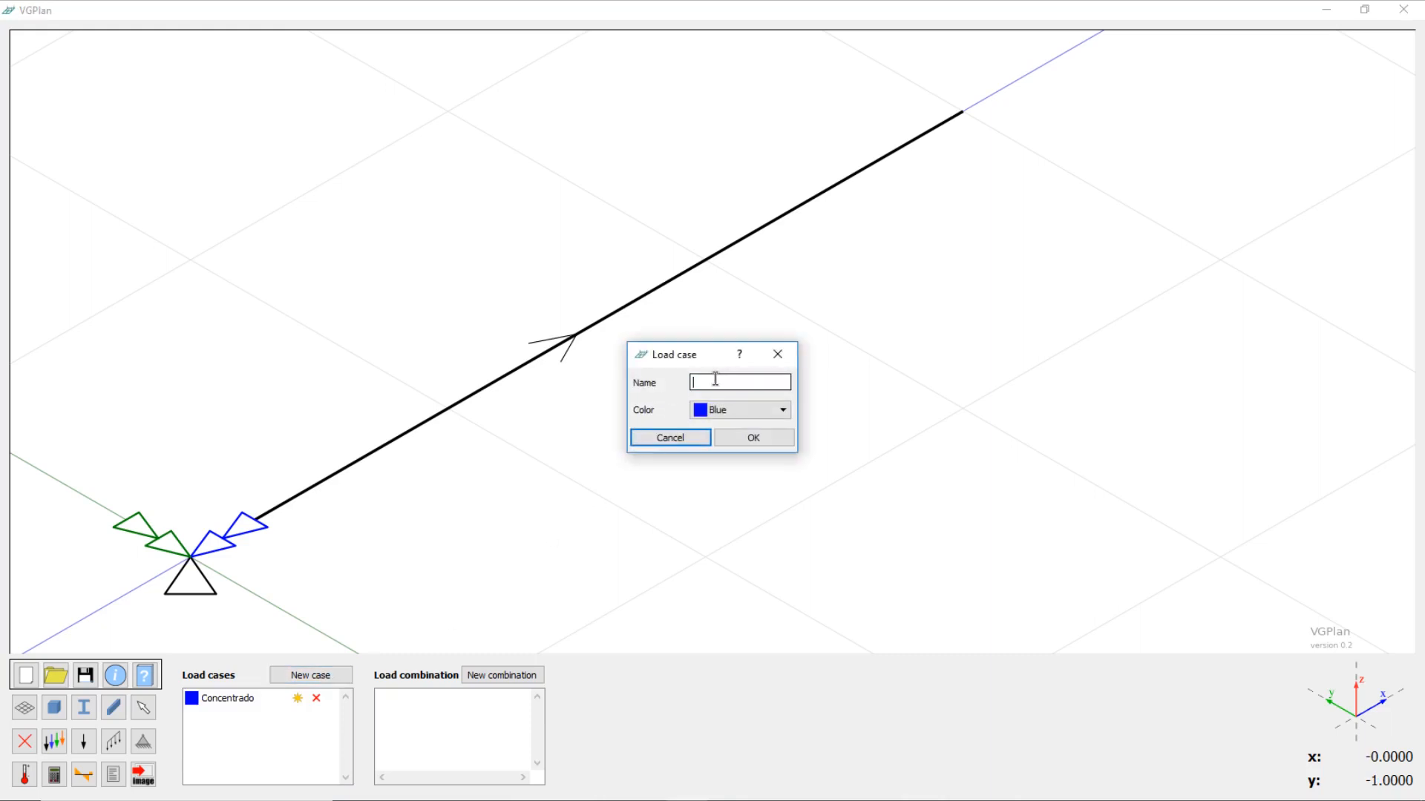
type("Distribuído")
left_click(734, 408)
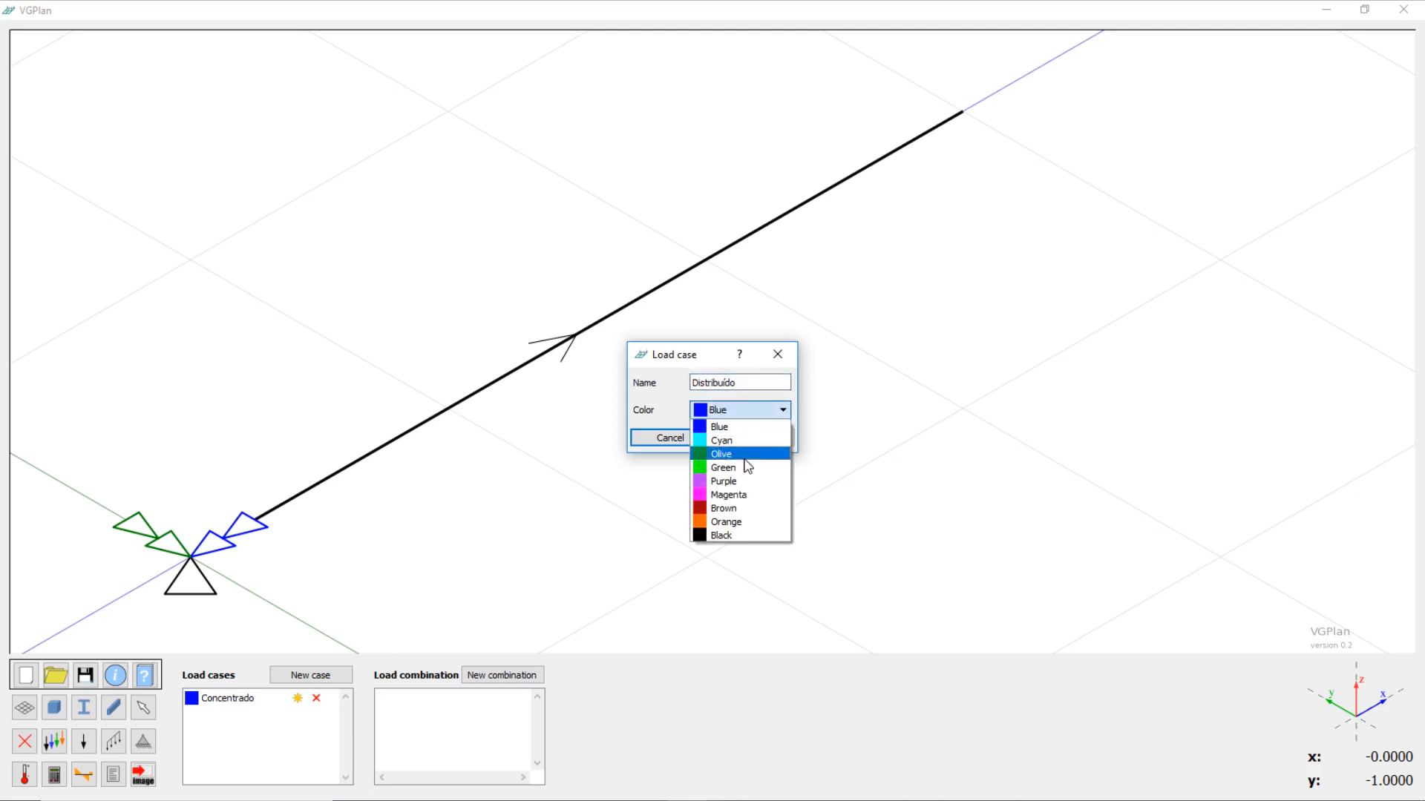
left_click(747, 467)
left_click(758, 440)
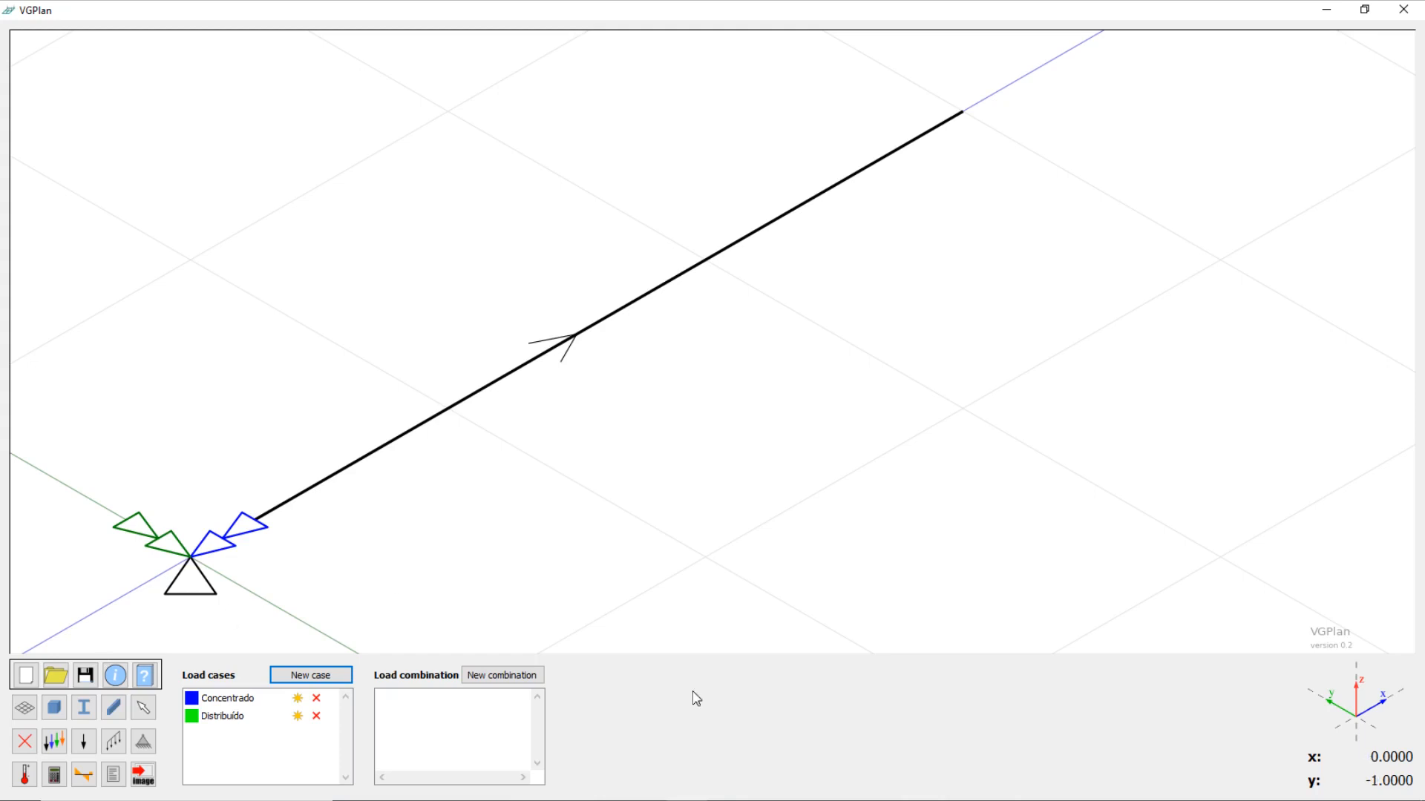
Step: Apply a concentrated vertical force of -10 at the beam's free end (3, 0) in load case Concentrado
left_click(86, 745)
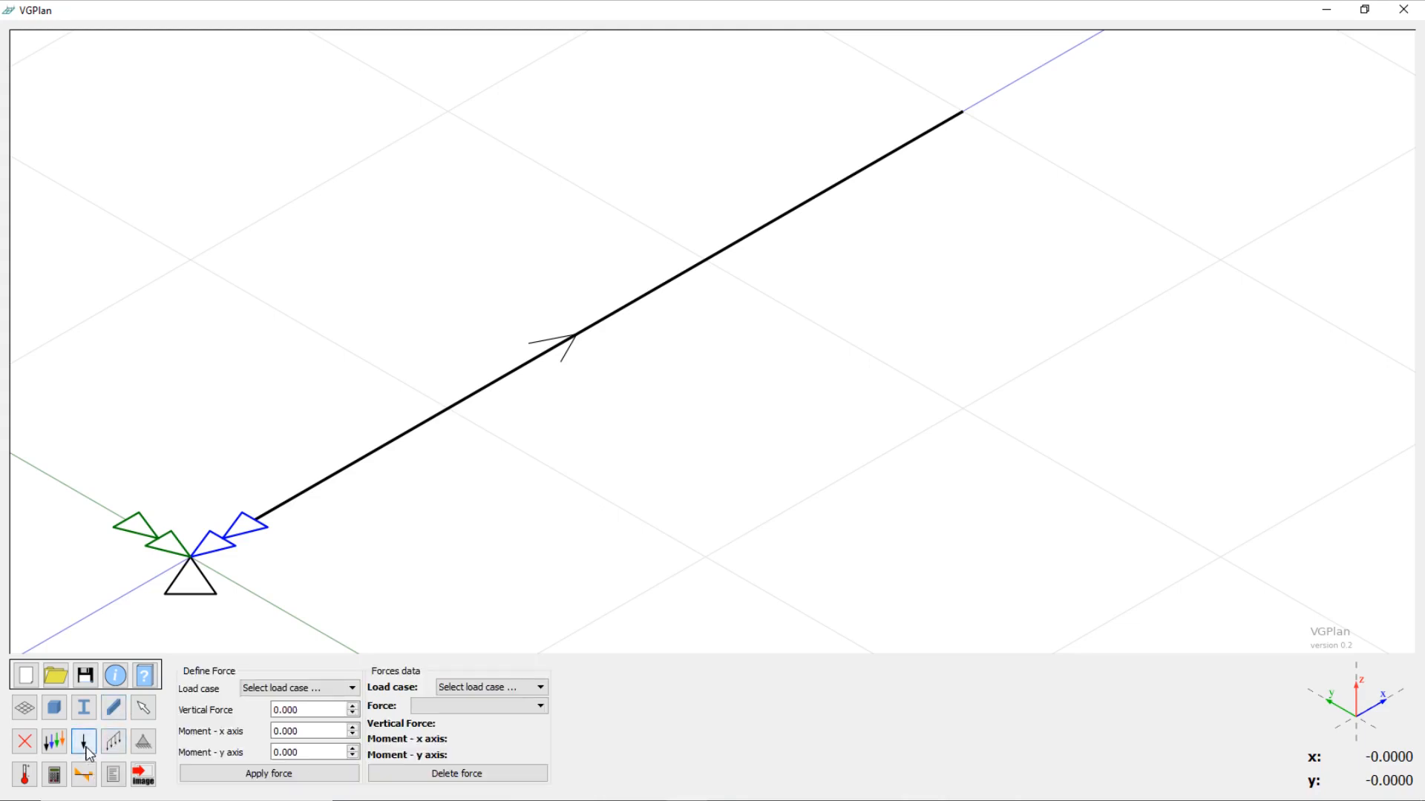
left_click(354, 690)
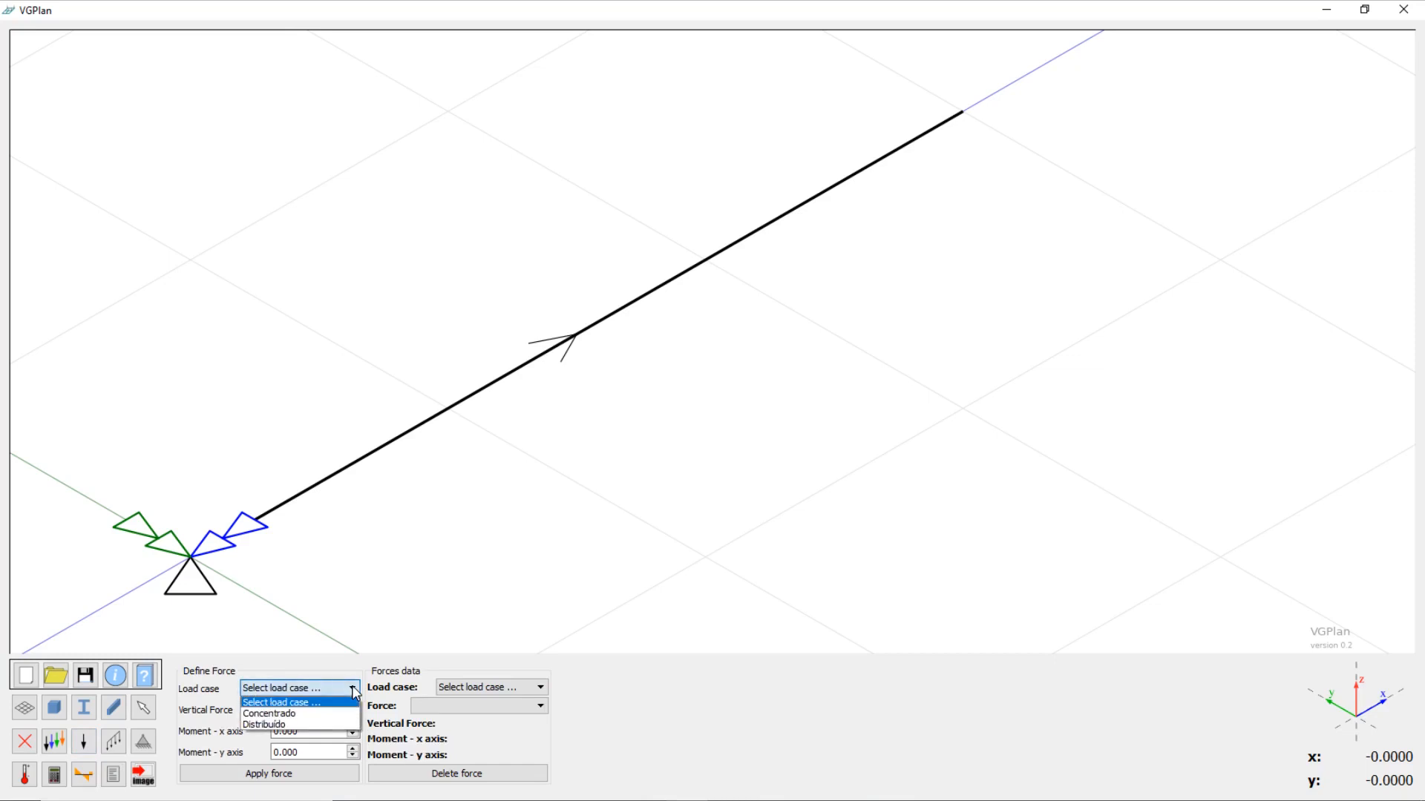
left_click(301, 713)
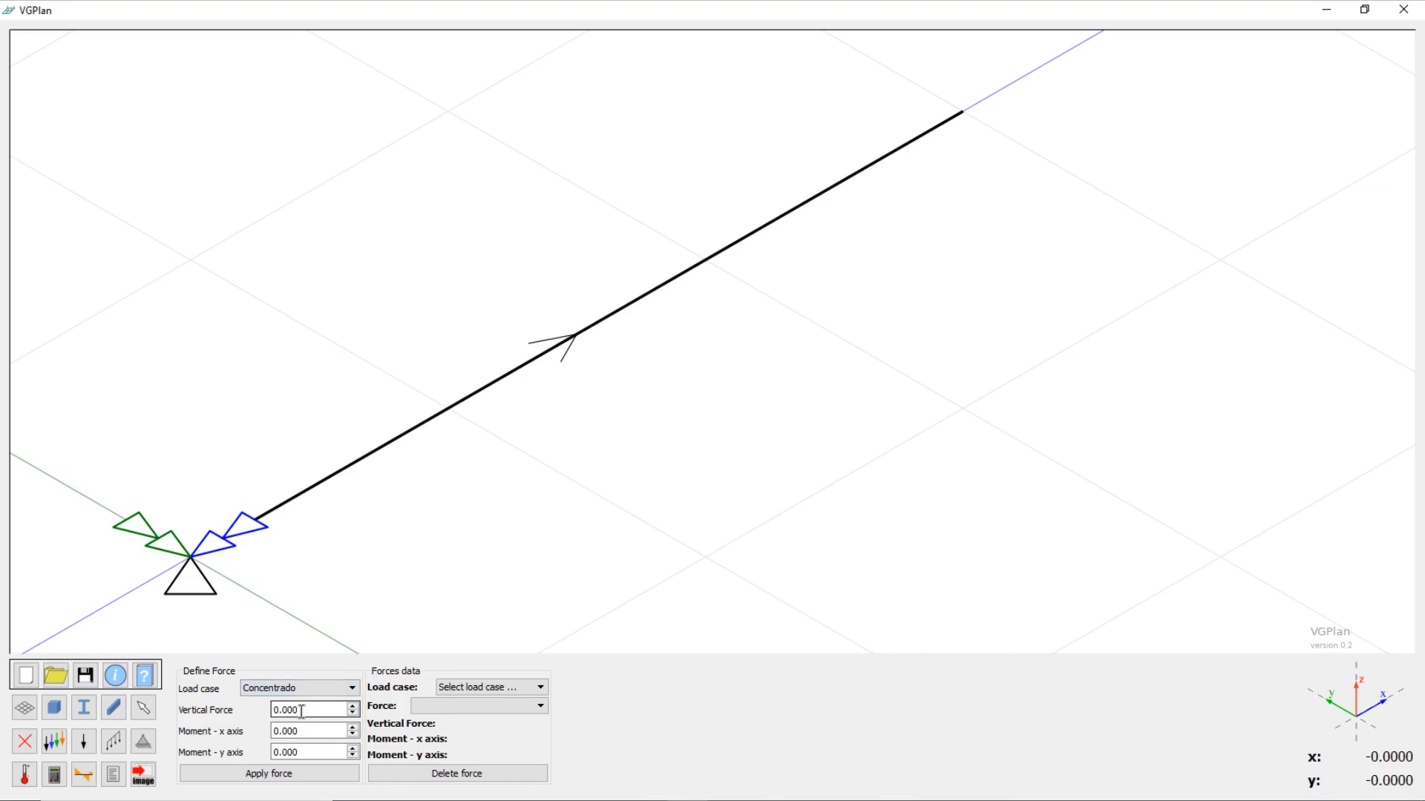
left_click(962, 112)
left_click(353, 714)
left_click(353, 714)
left_click(353, 714)
left_click(353, 714)
left_click(353, 714)
left_click(354, 714)
left_click(353, 715)
left_click(353, 715)
left_click(301, 775)
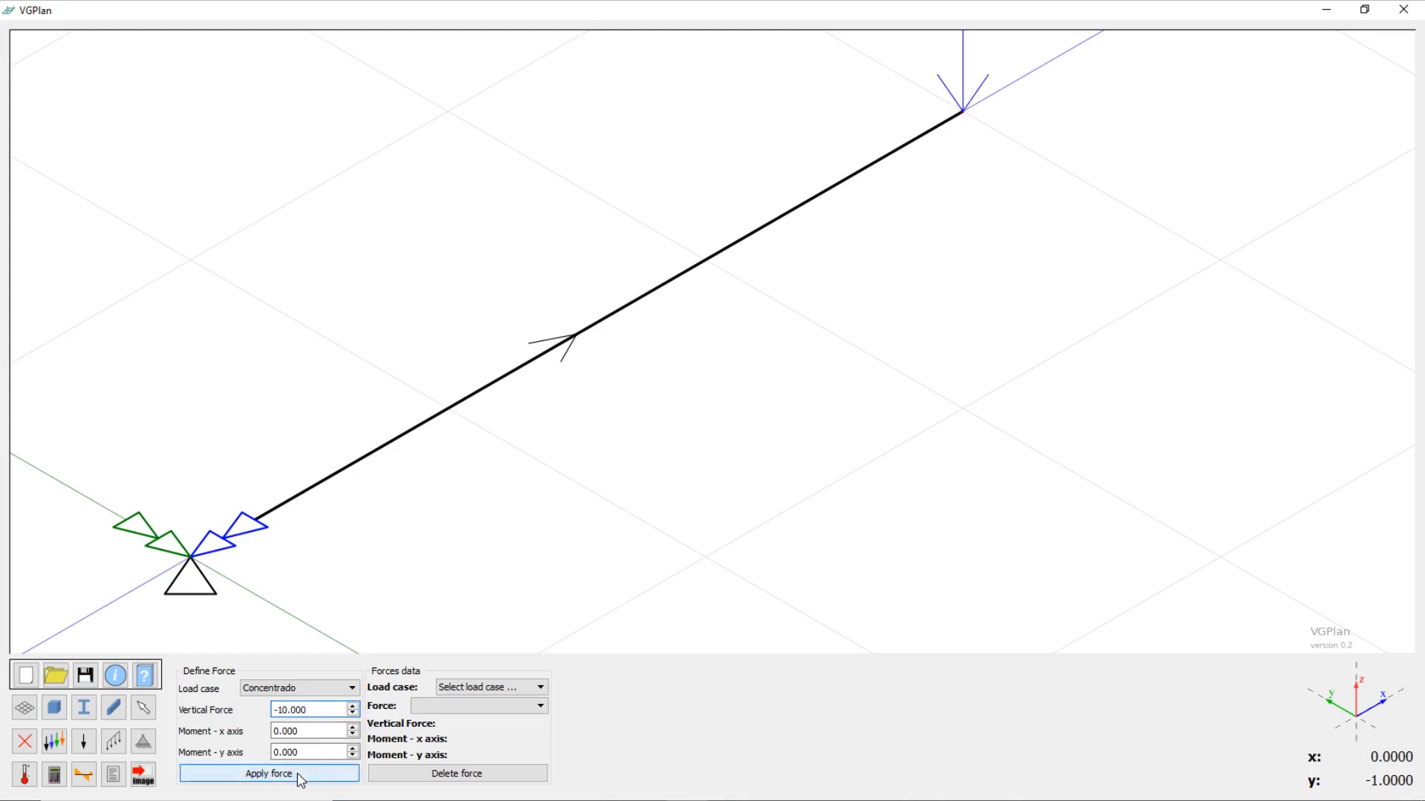
scroll(429, 579, "down", 2)
scroll(428, 577, "down", 3)
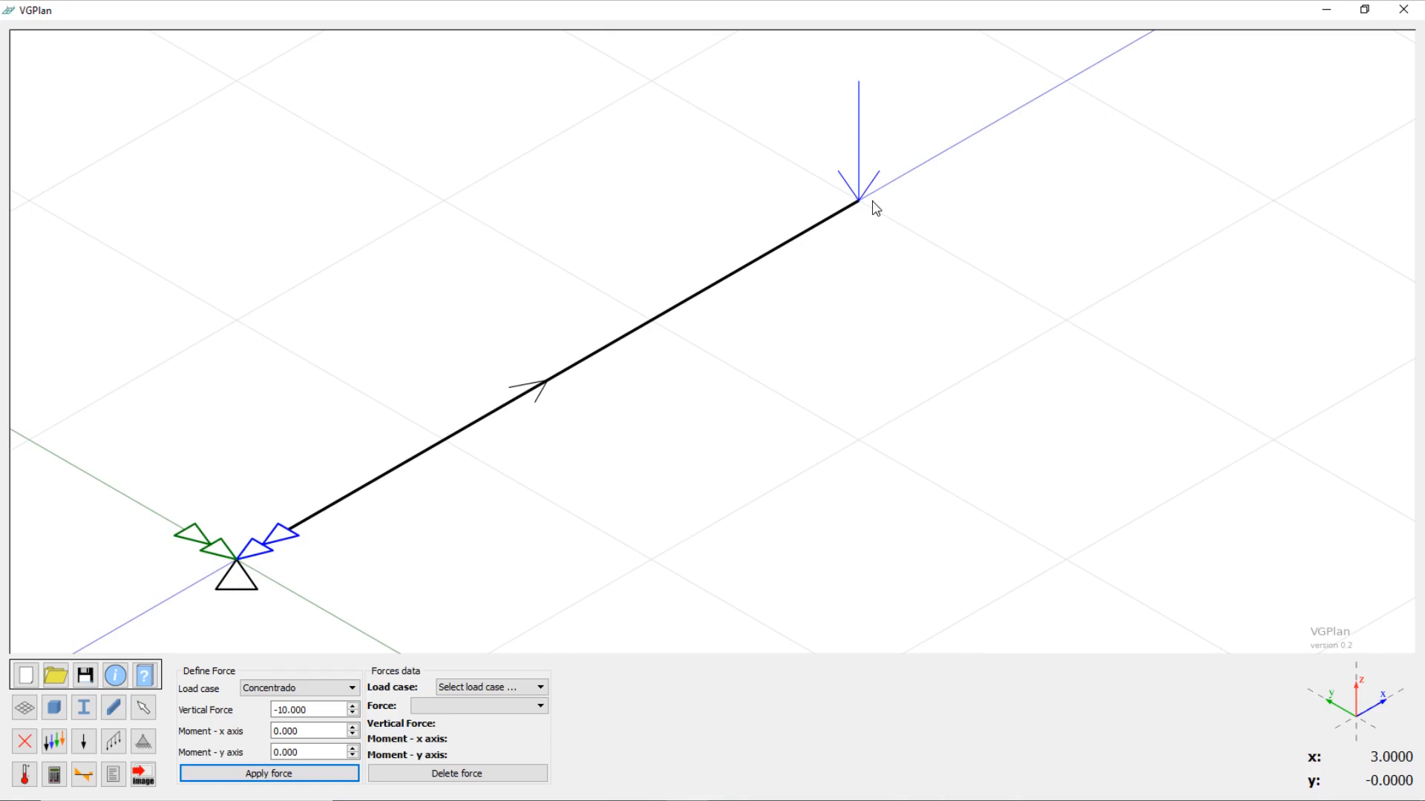
Step: Apply a distributed vertical force of -1 along the whole beam in load case Distribuído
left_click(114, 742)
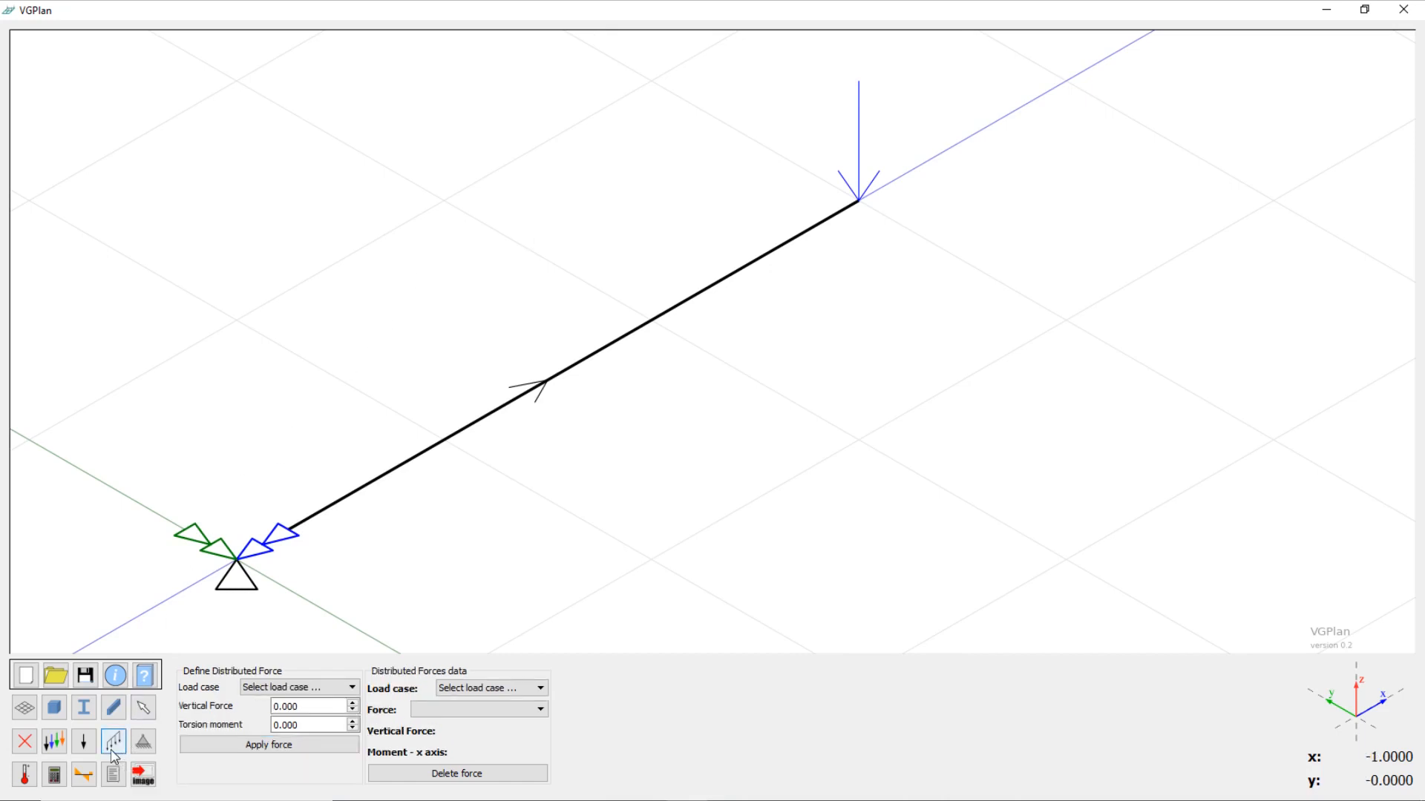
left_click(311, 687)
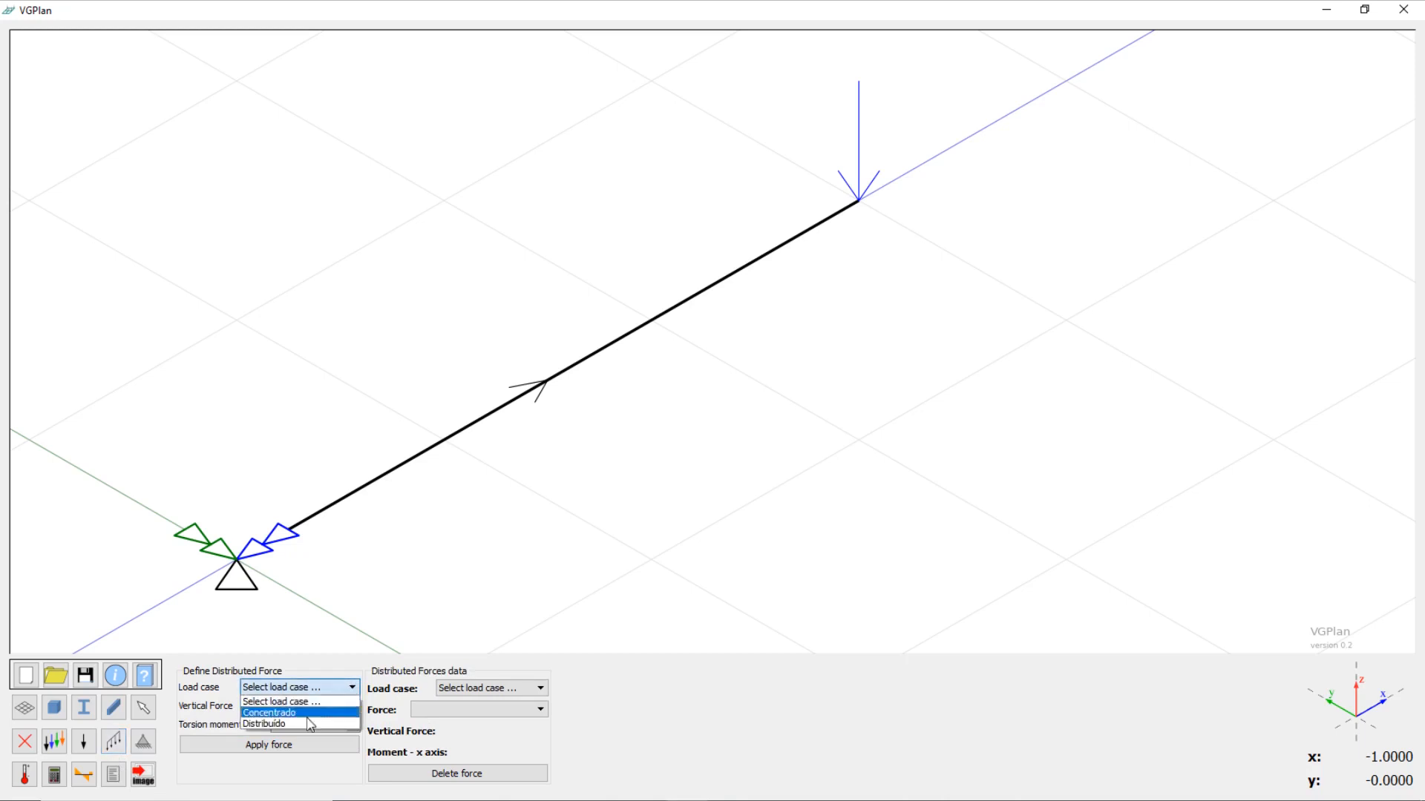
left_click(309, 723)
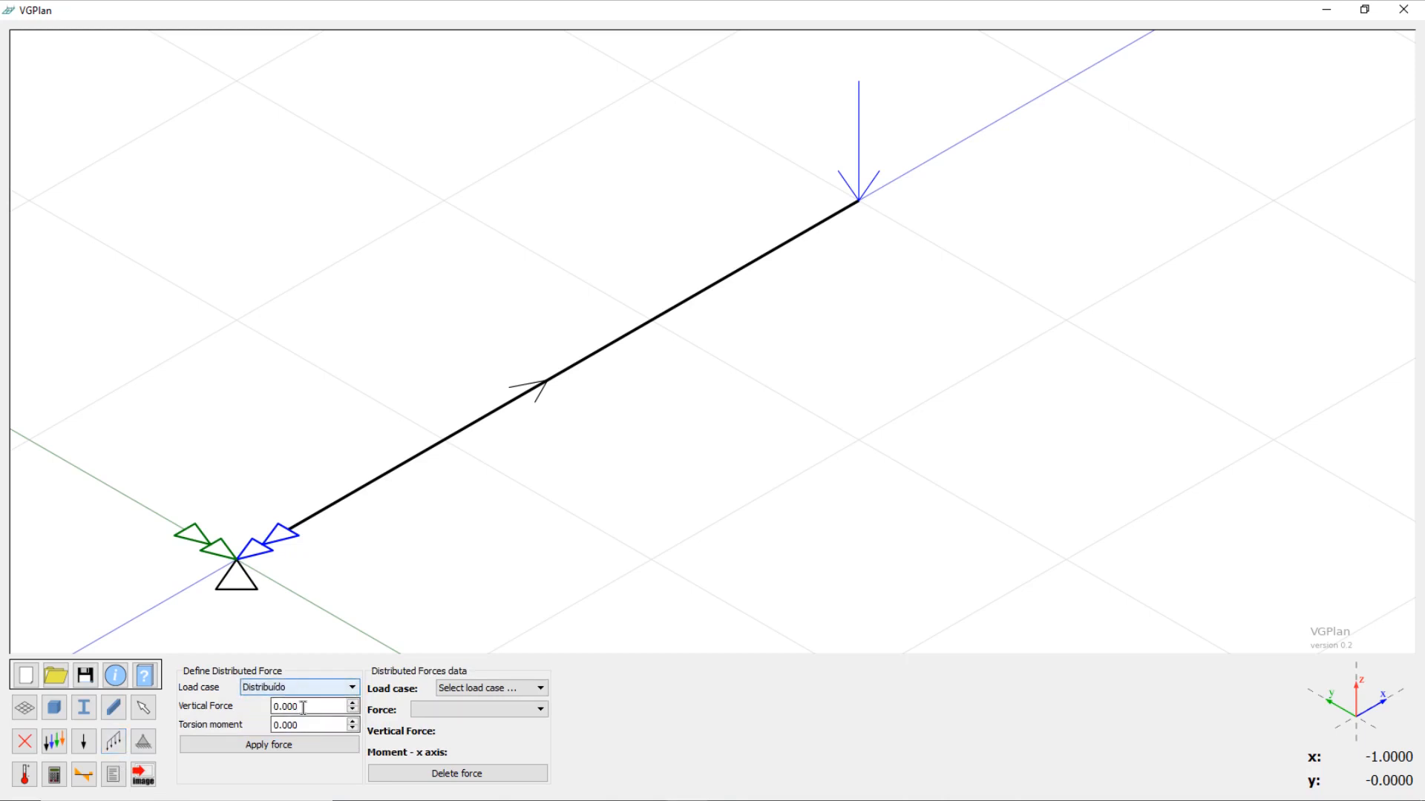
left_click(302, 707)
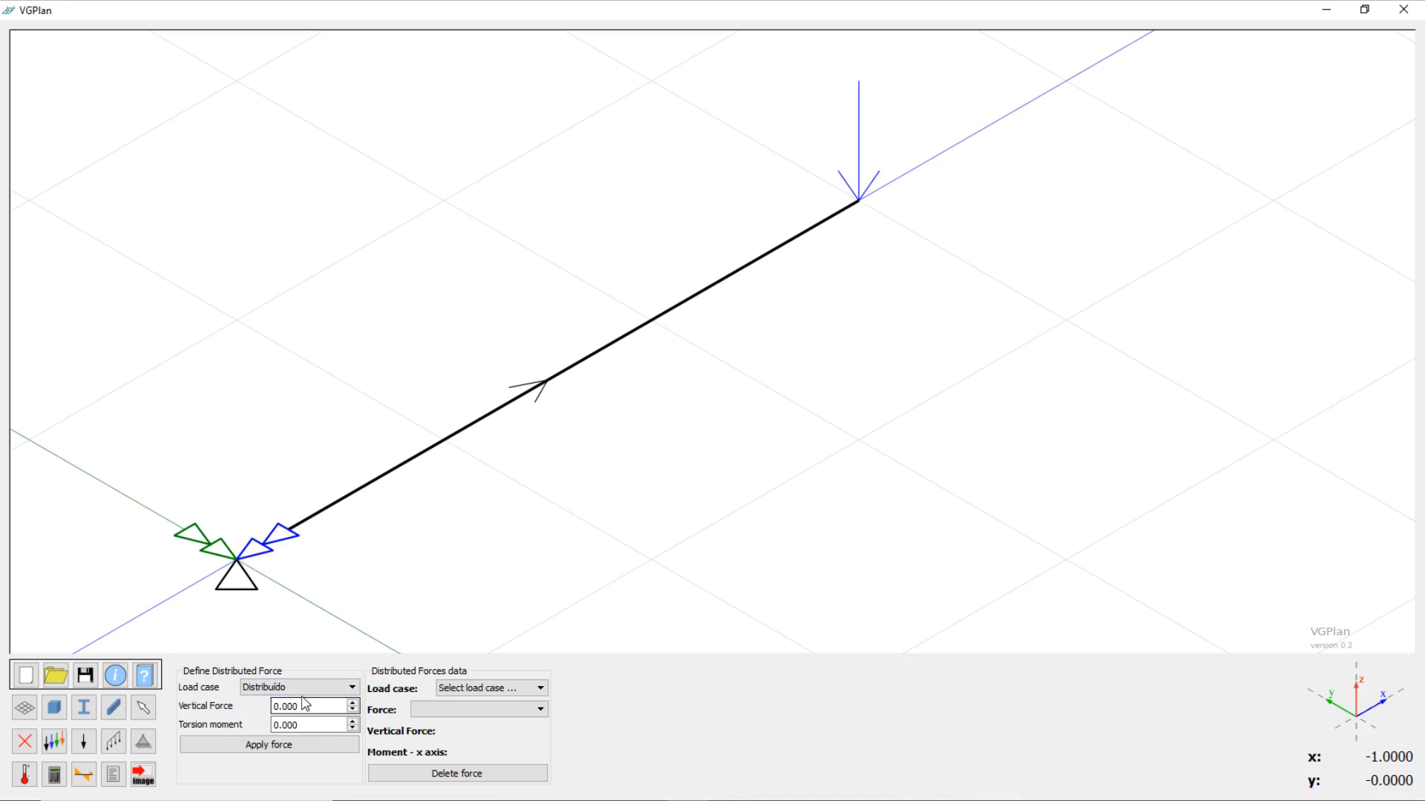
left_click(460, 437)
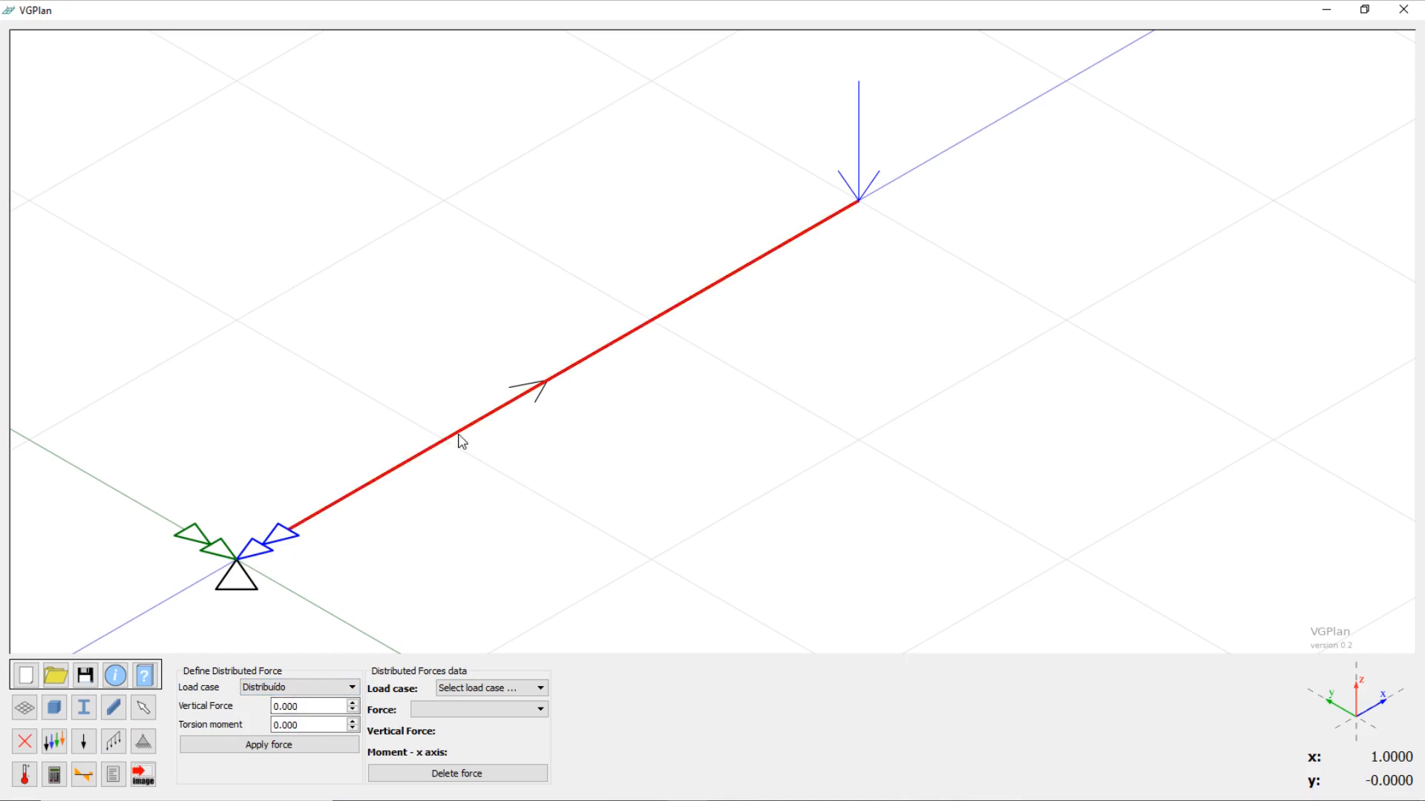
left_click(353, 711)
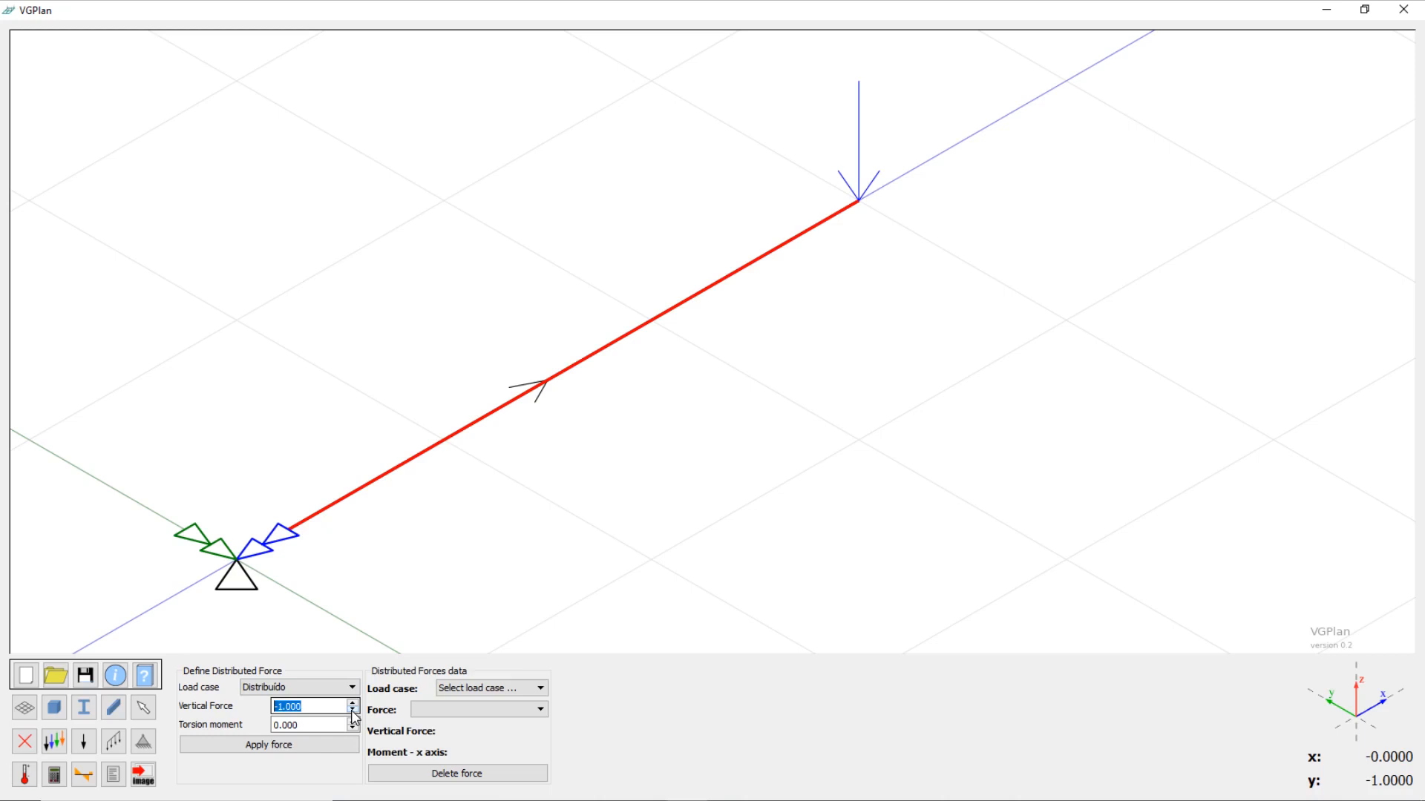
left_click(315, 750)
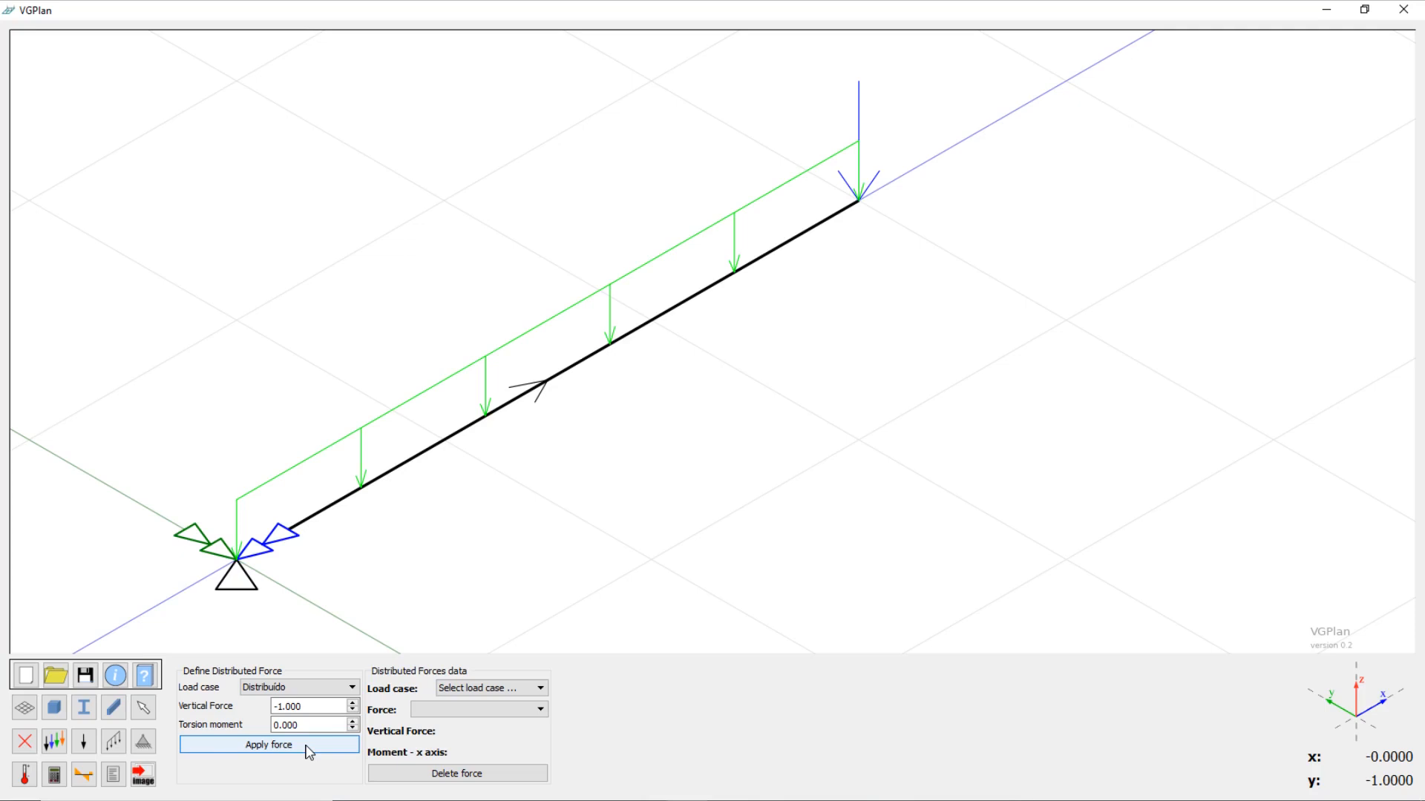
left_click(297, 744)
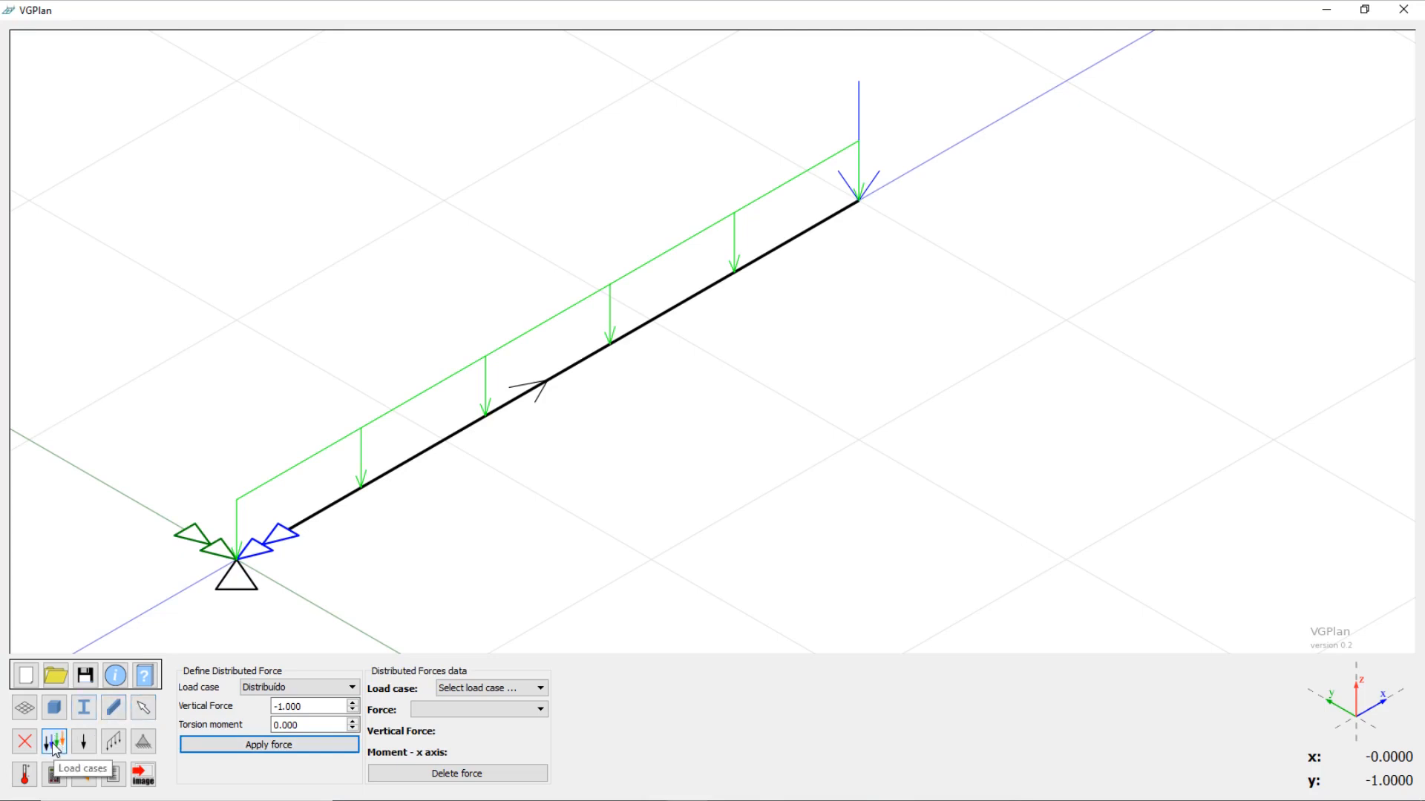
Step: Toggle the visibility of the Concentrado and Distribuído load cases off and back on
left_click(55, 742)
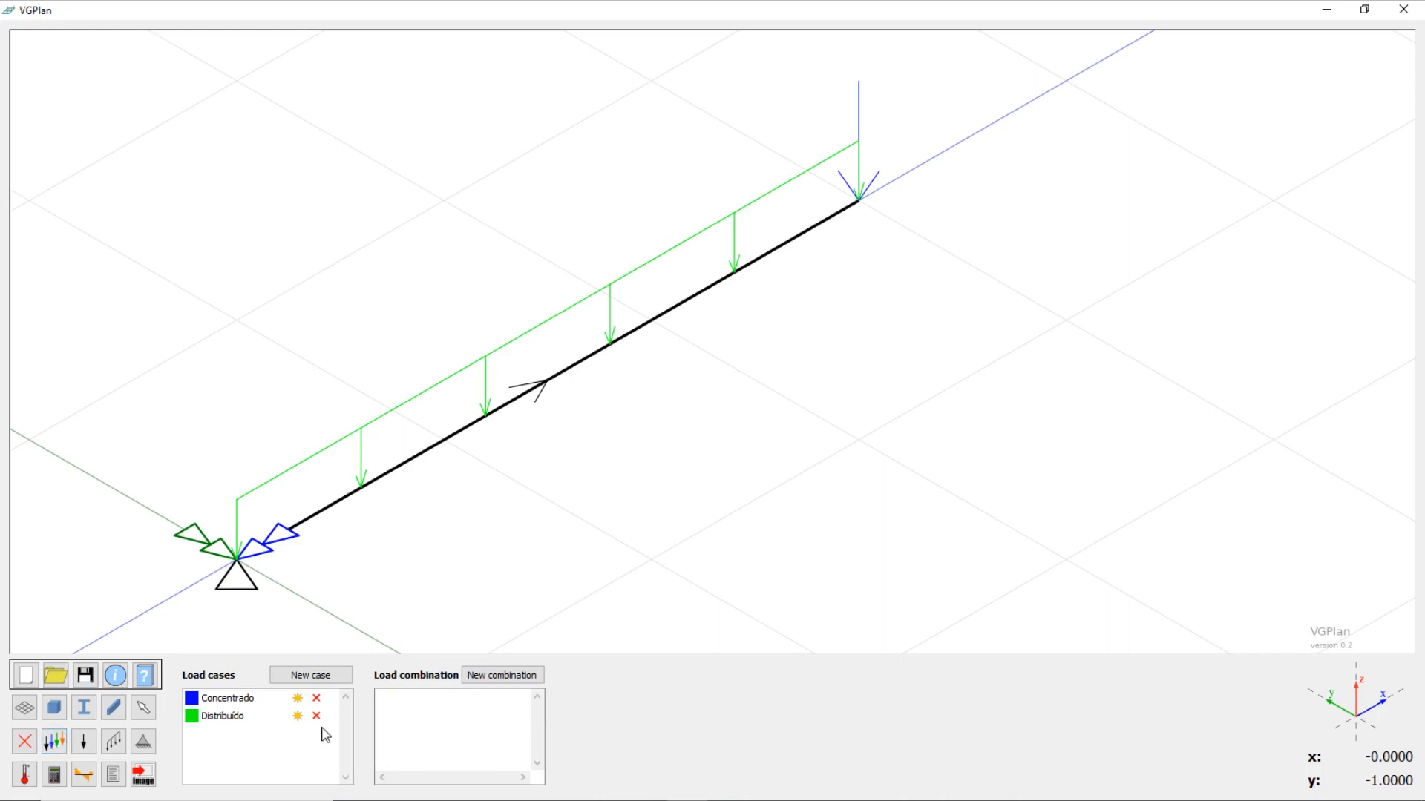
left_click(298, 699)
left_click(298, 717)
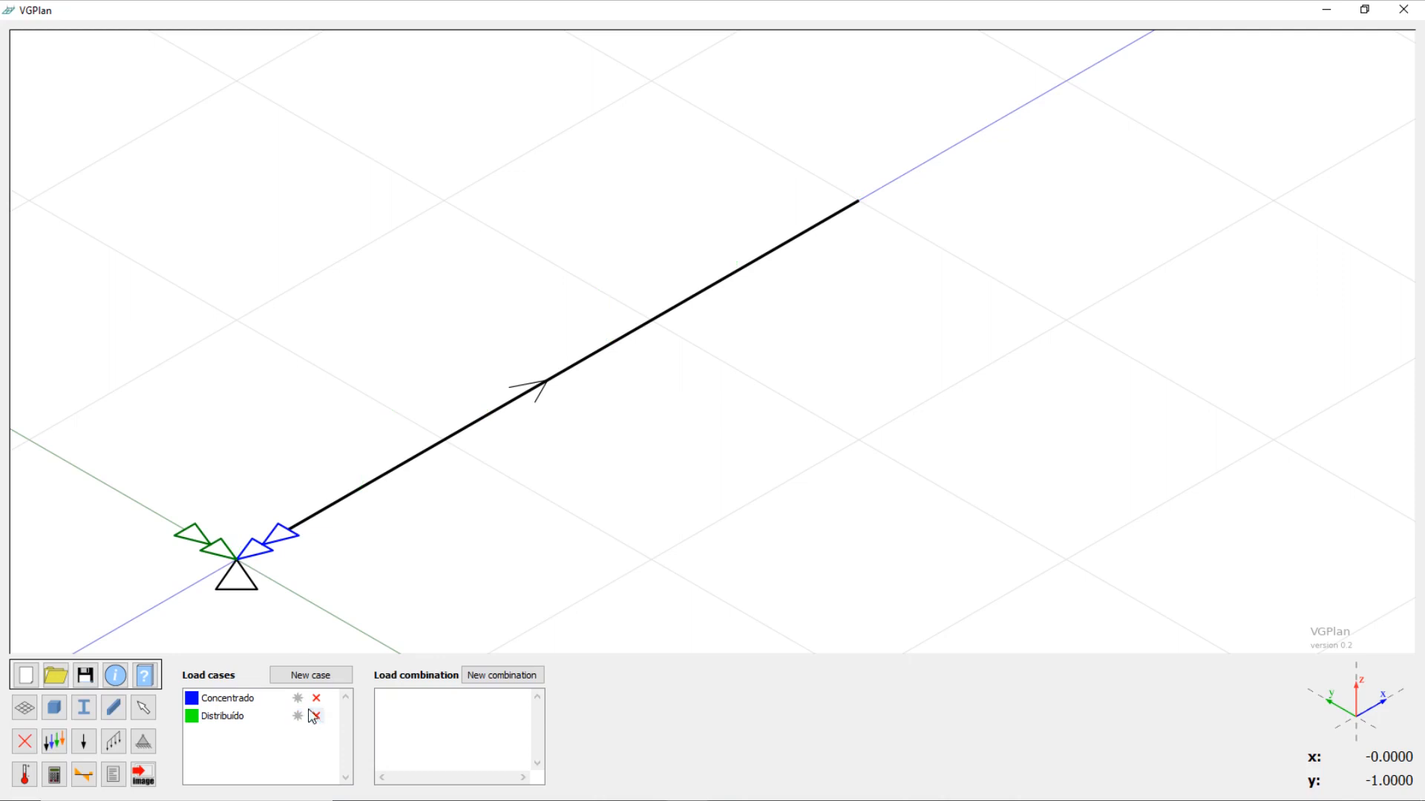
left_click(298, 699)
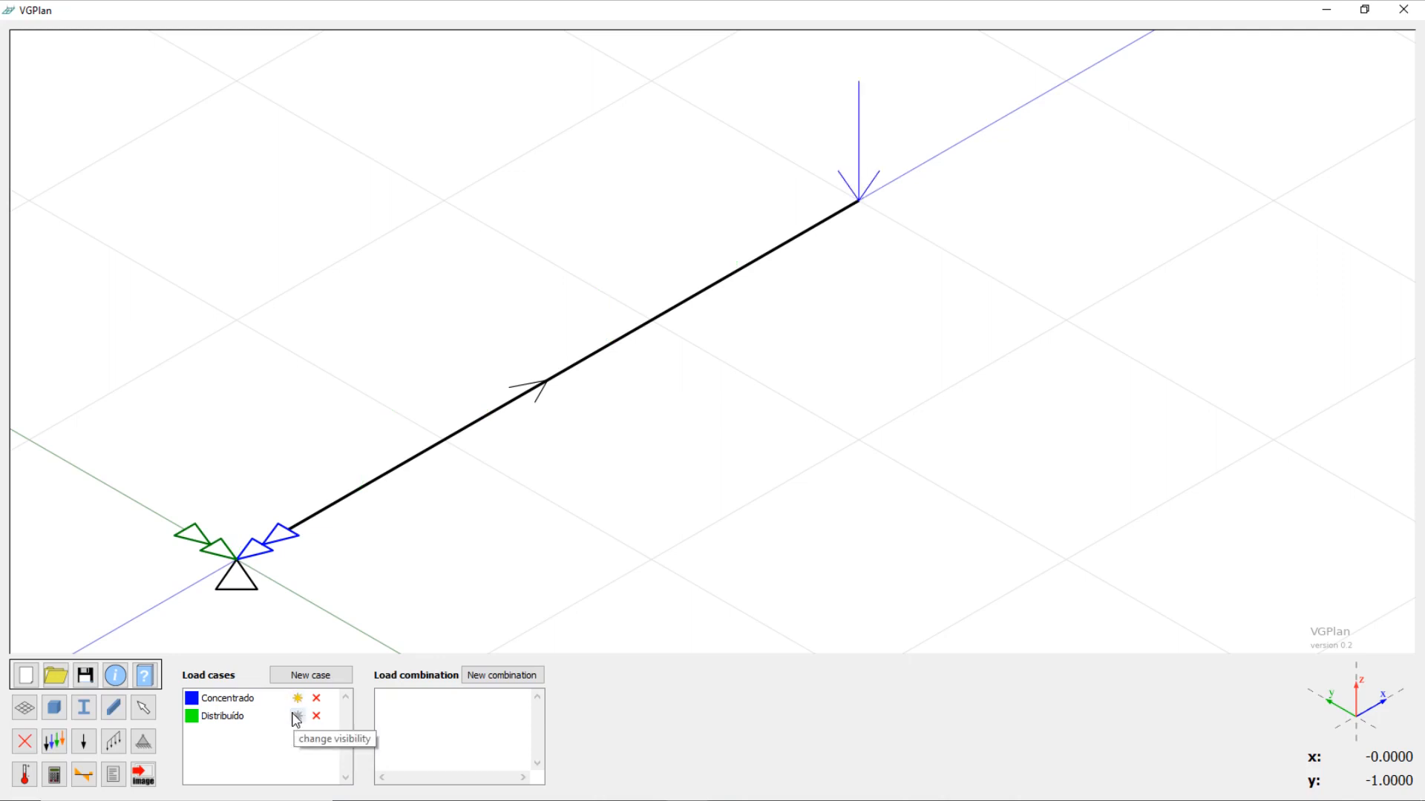
left_click(297, 716)
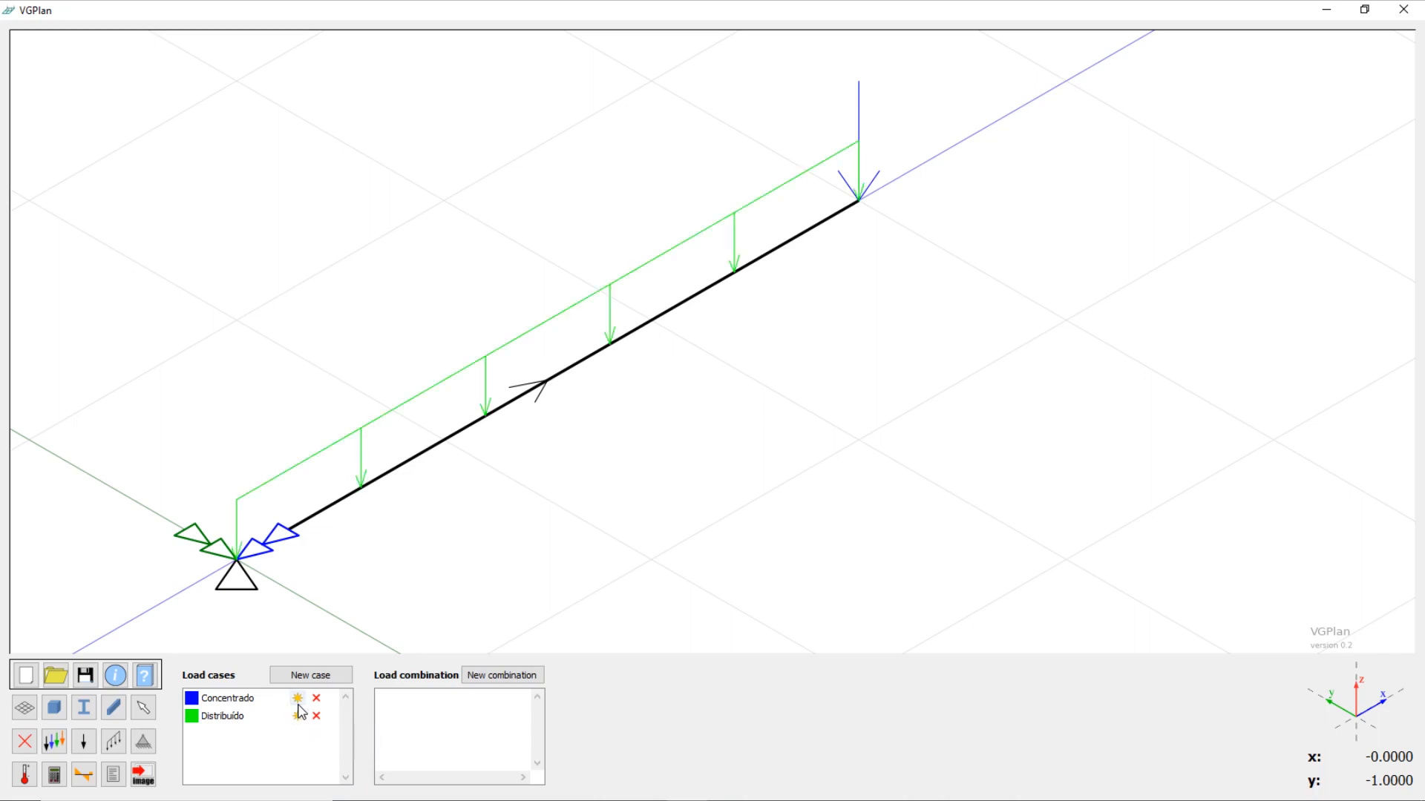
left_click(298, 701)
left_click(297, 699)
Step: Start a new load combination named comb01 and add load case Concentrado with a factor of 1.50
left_click(492, 685)
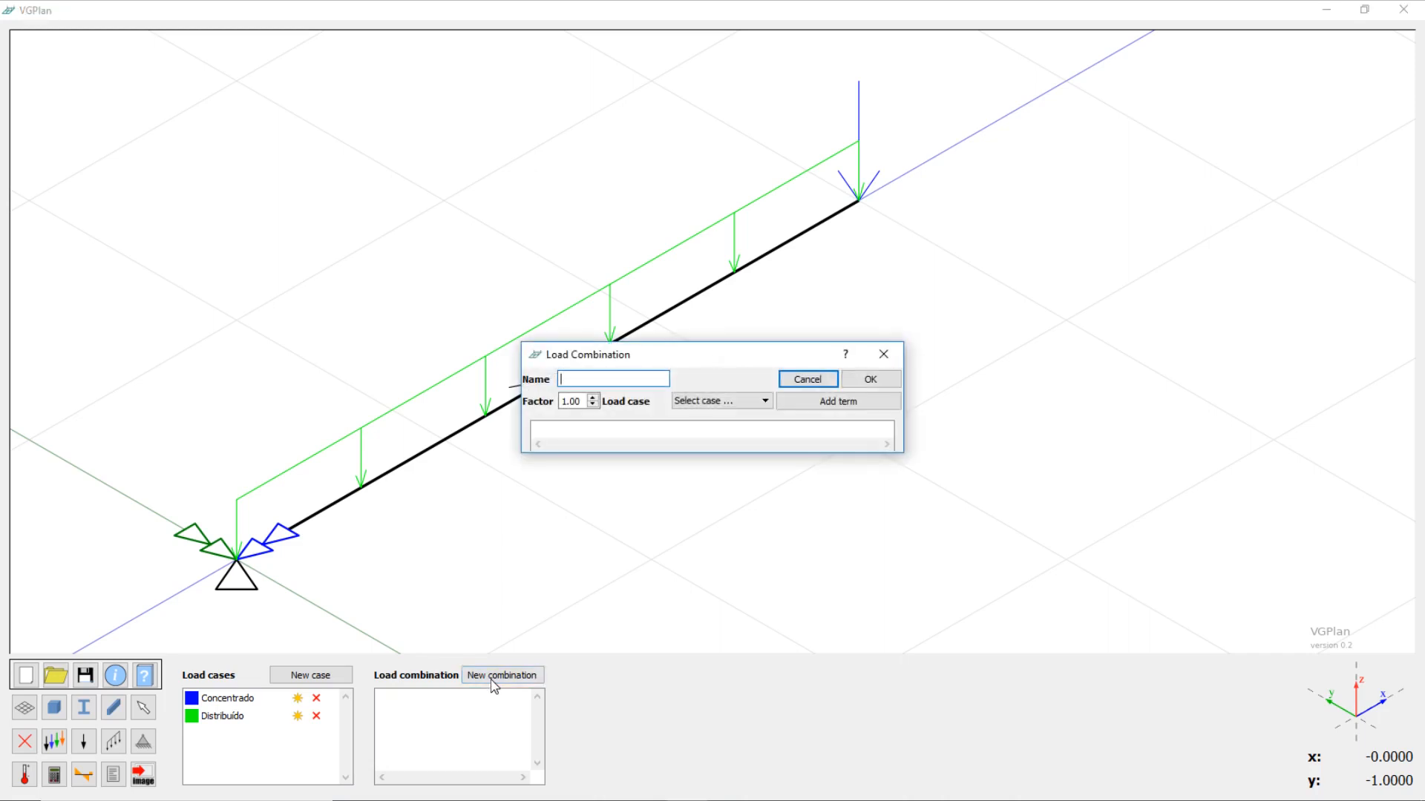
type("comb01")
left_click(726, 409)
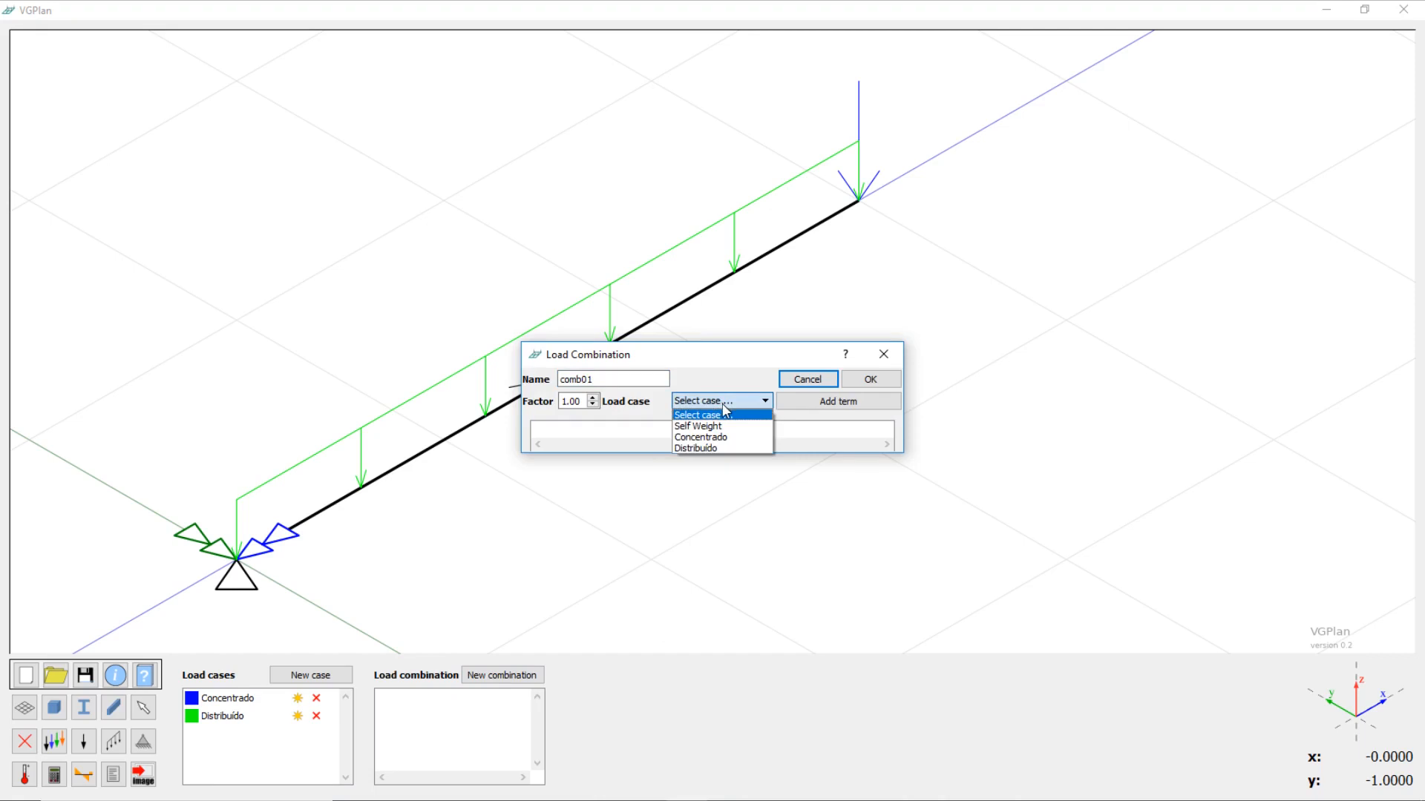
left_click(716, 438)
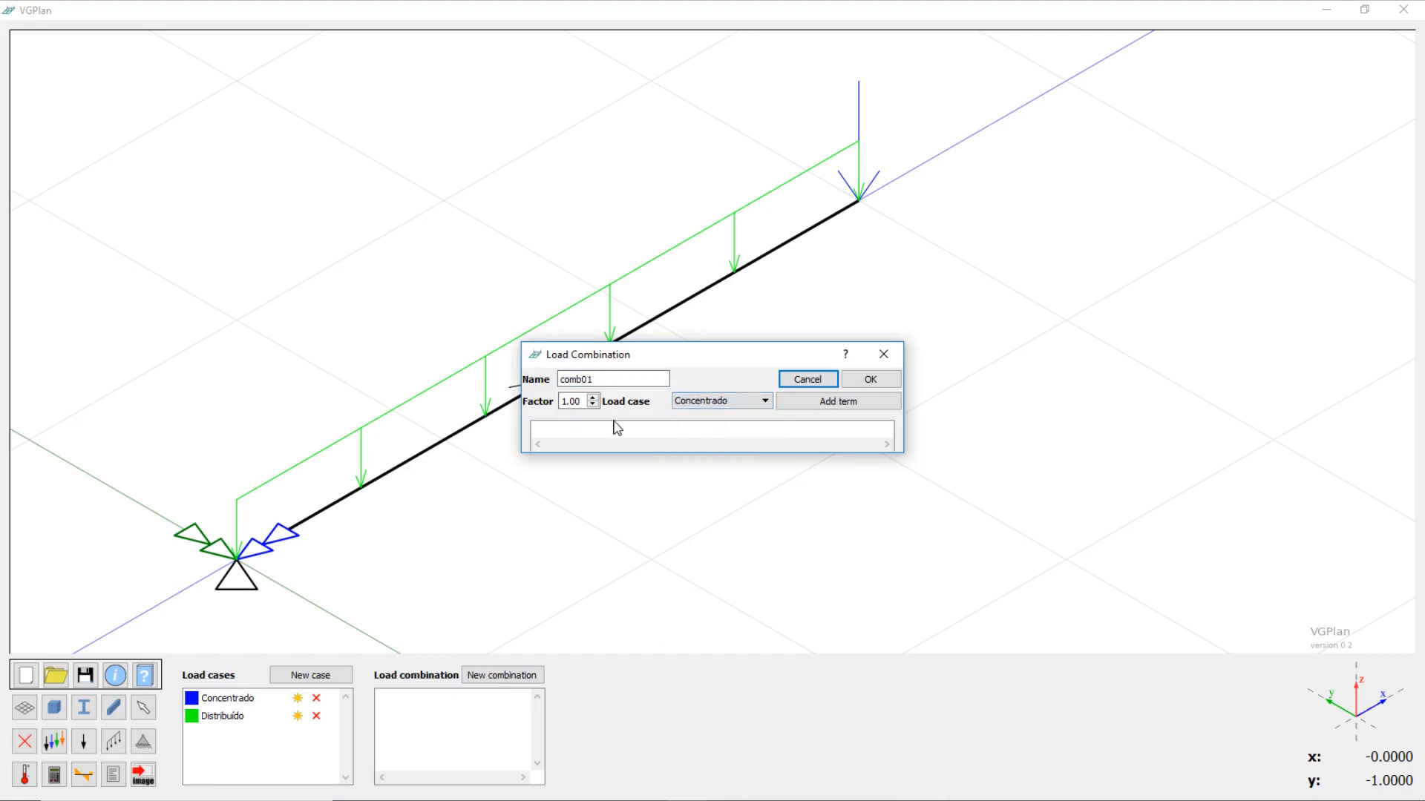
left_click(593, 399)
left_click(593, 399)
left_click(815, 411)
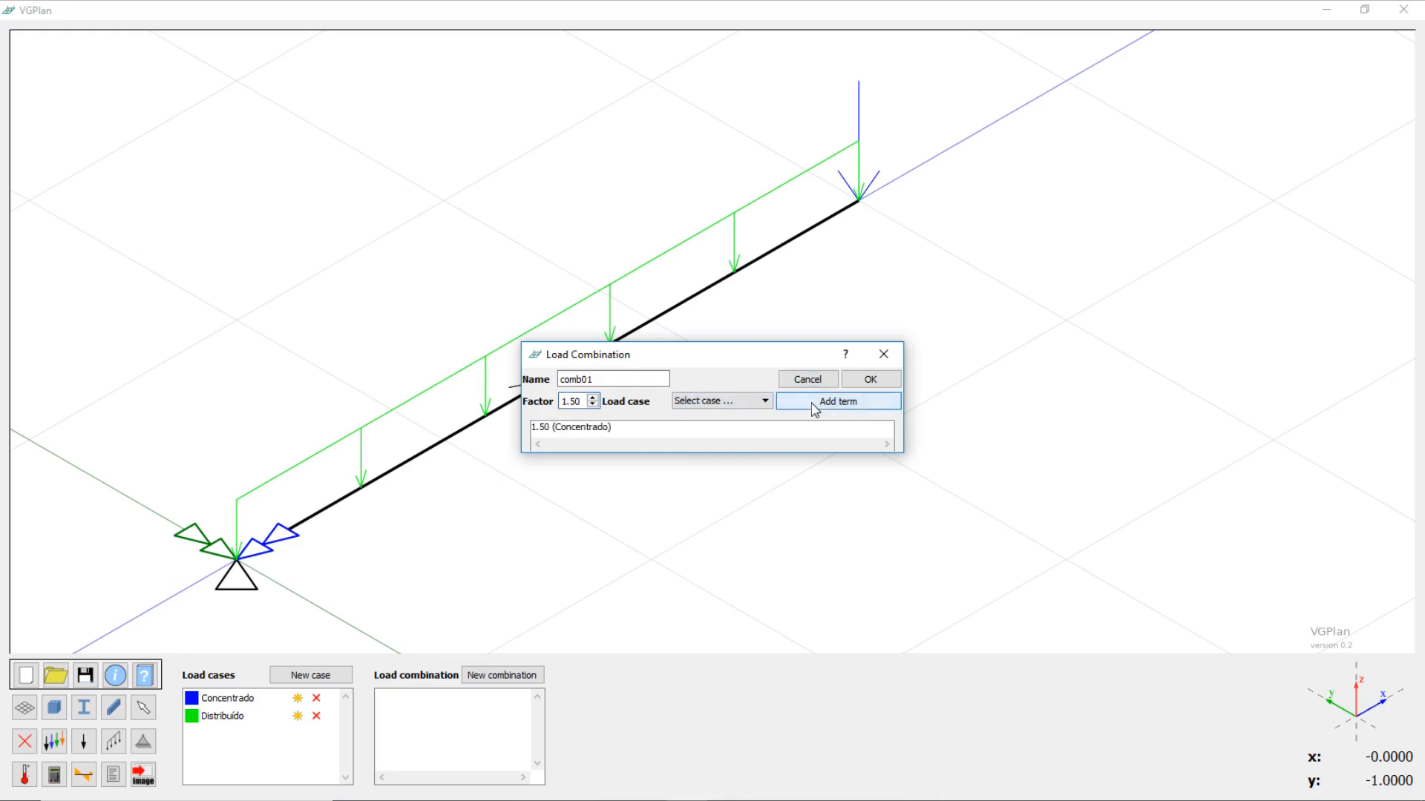
Step: Add load case Distribuído with a factor of 0.80 to combination comb01 and save the combination
left_click(747, 403)
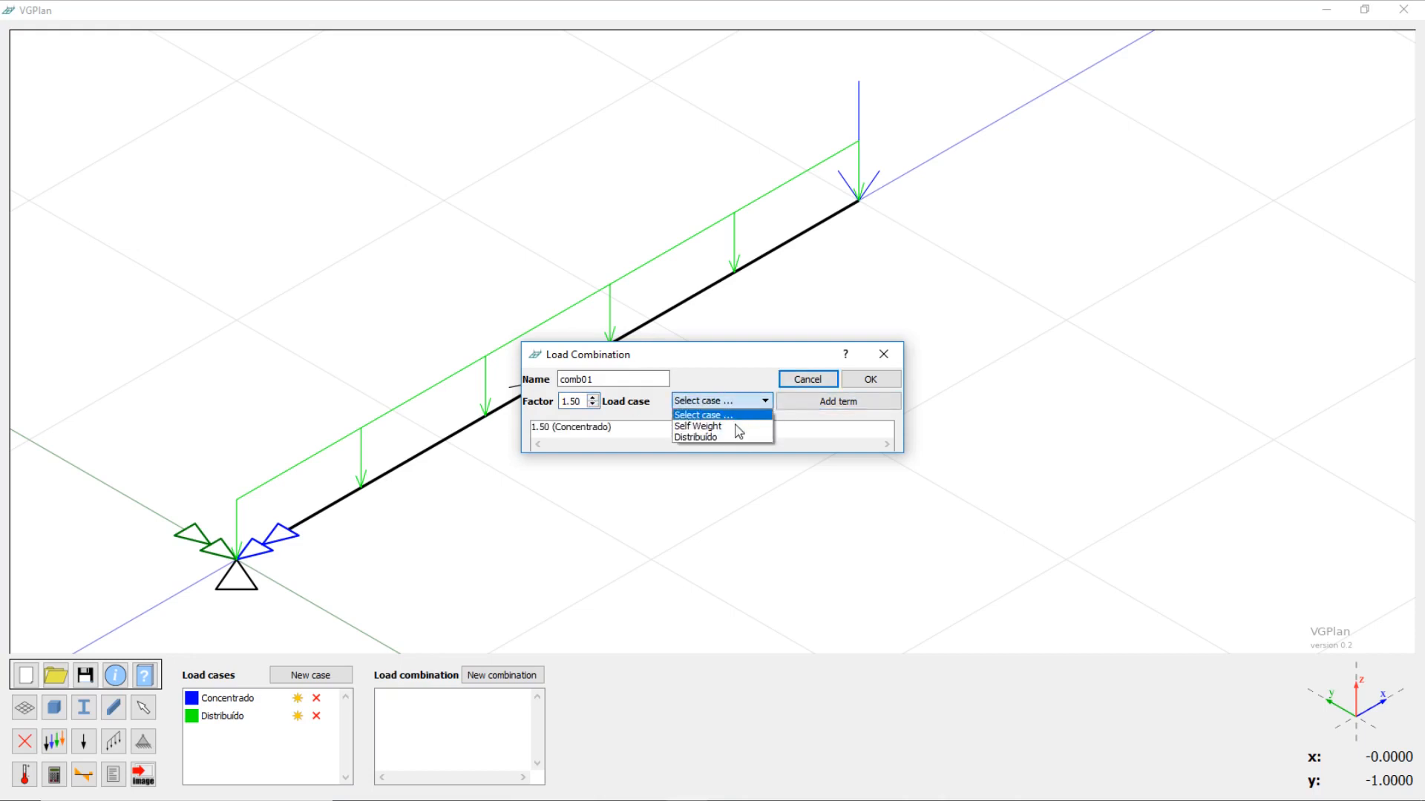
left_click(732, 438)
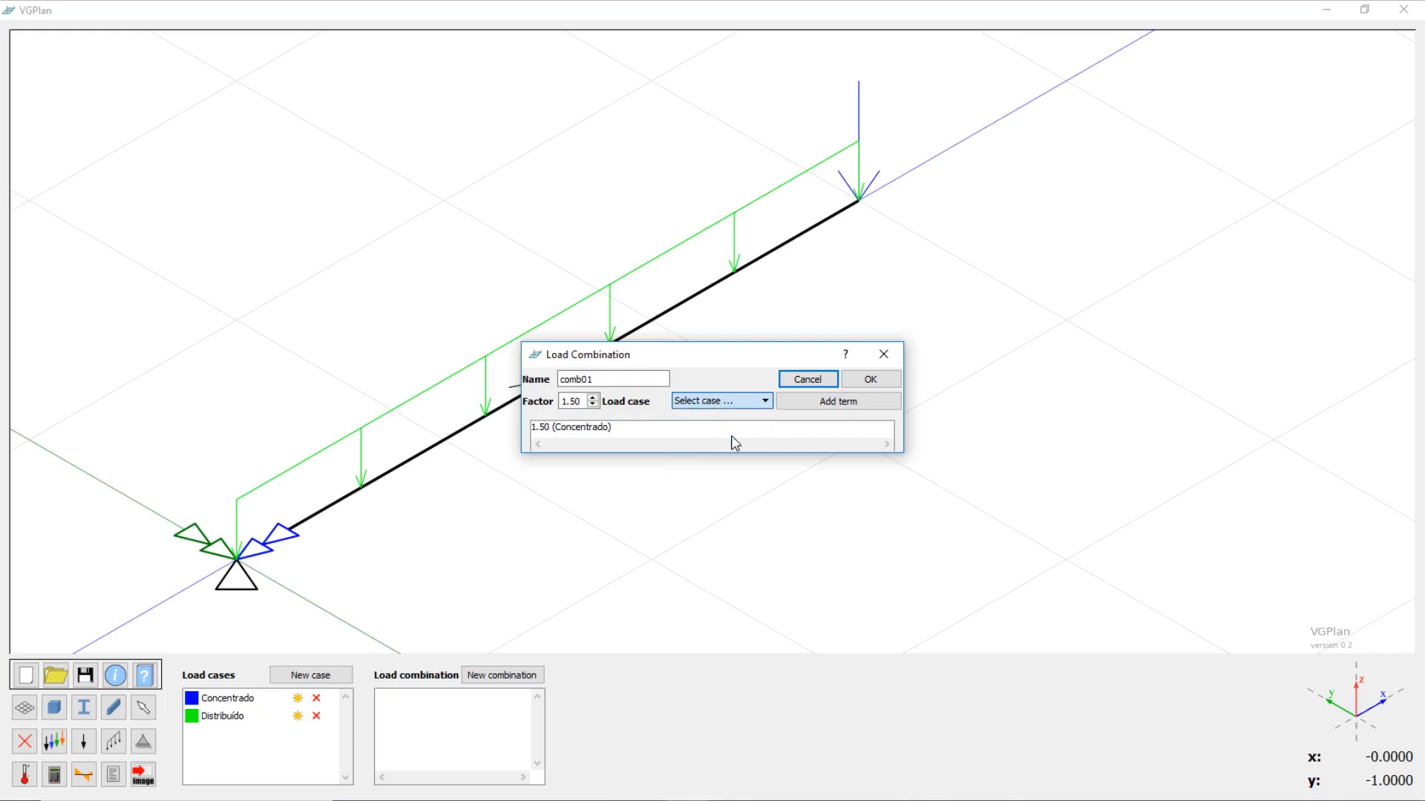
left_click(593, 405)
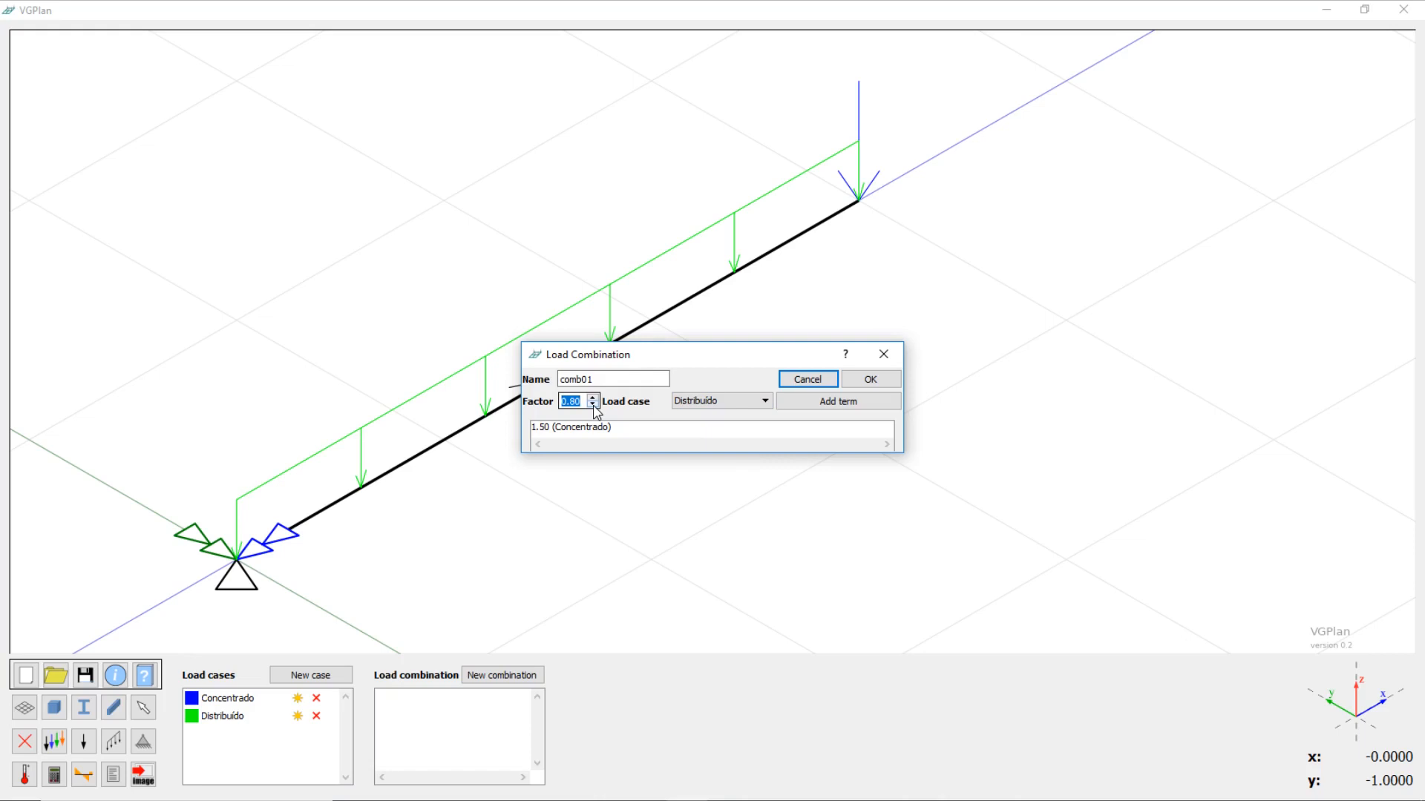
left_click(833, 403)
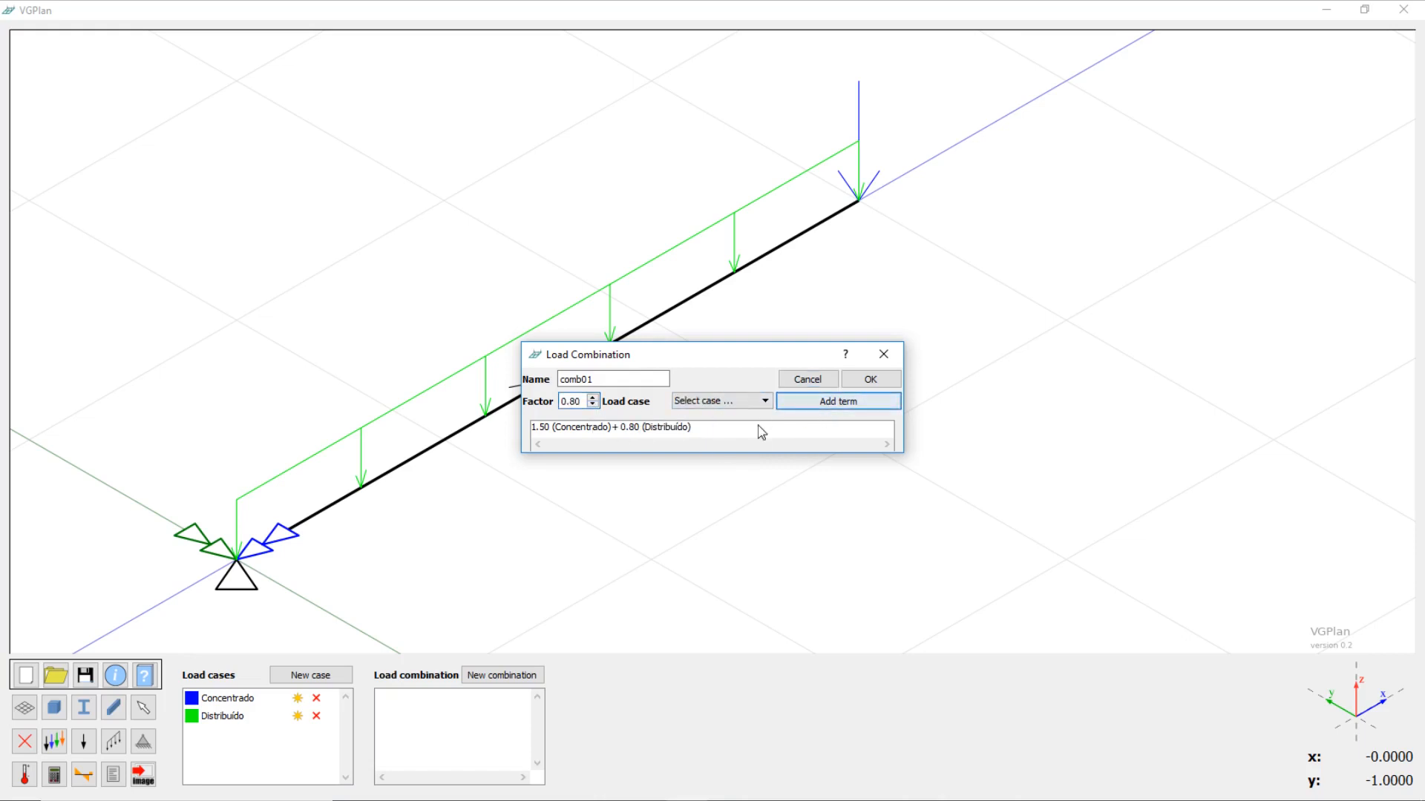
left_click(870, 380)
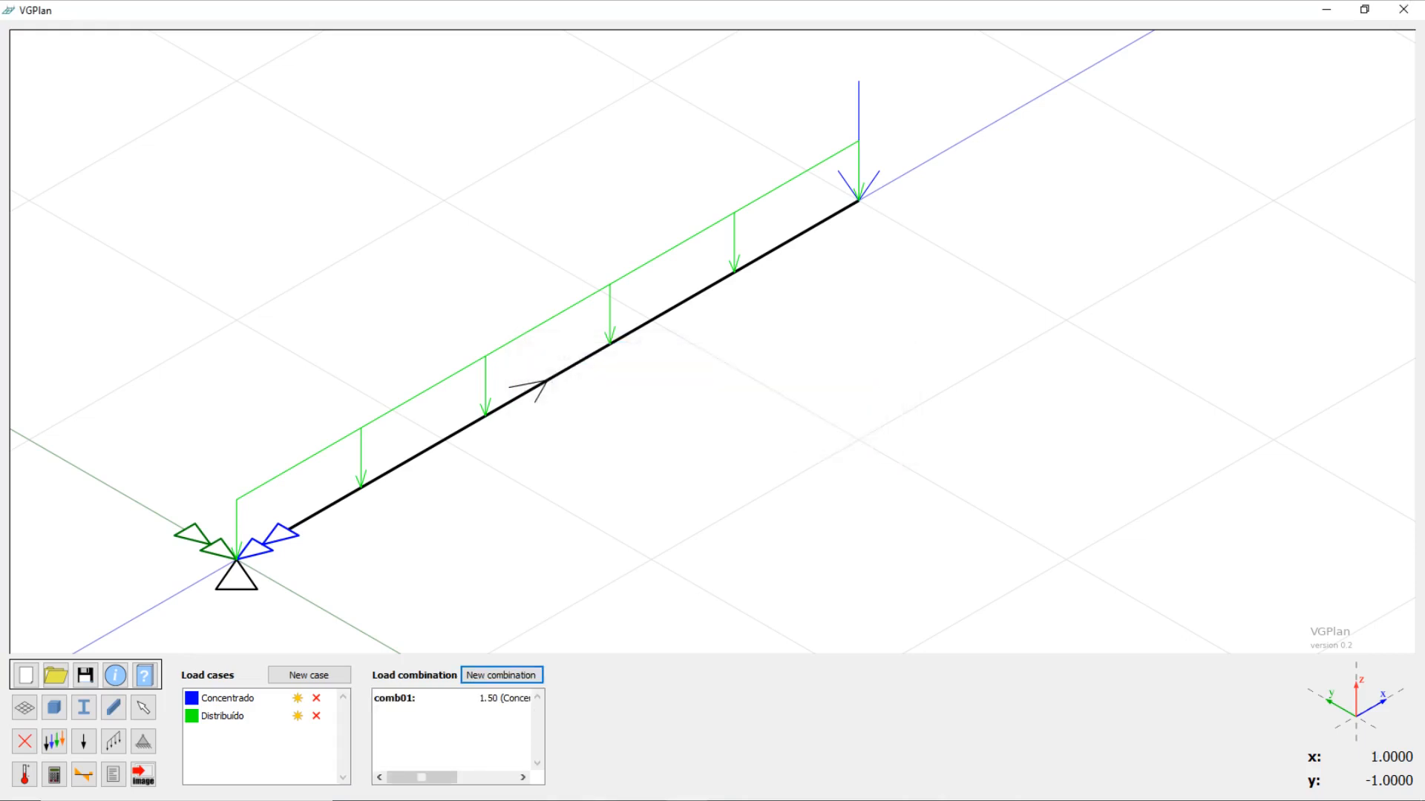
left_click_drag(431, 777, 376, 773)
Step: Set the size of the support and load symbols to 1.00
left_click(25, 709)
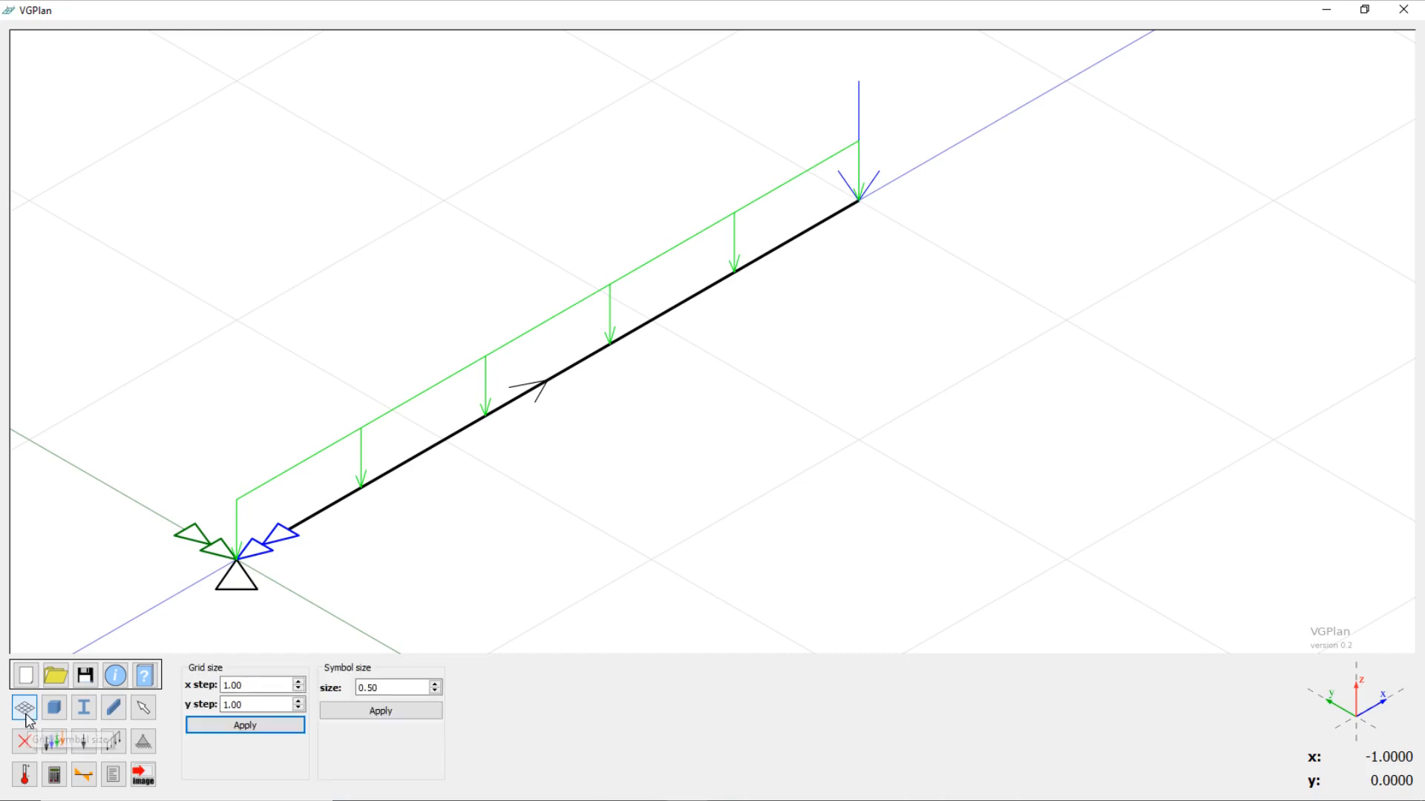
left_click(435, 685)
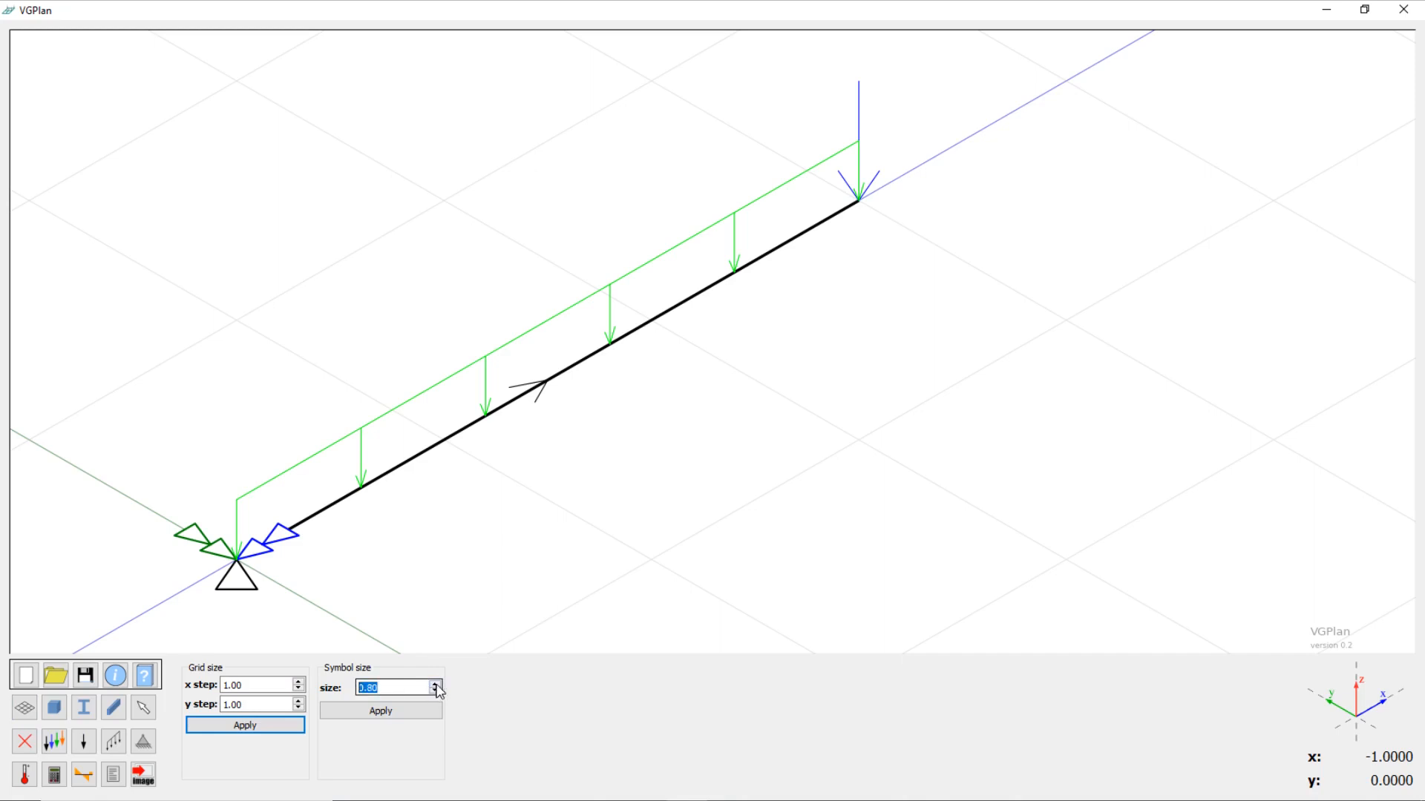
left_click(436, 685)
left_click(407, 710)
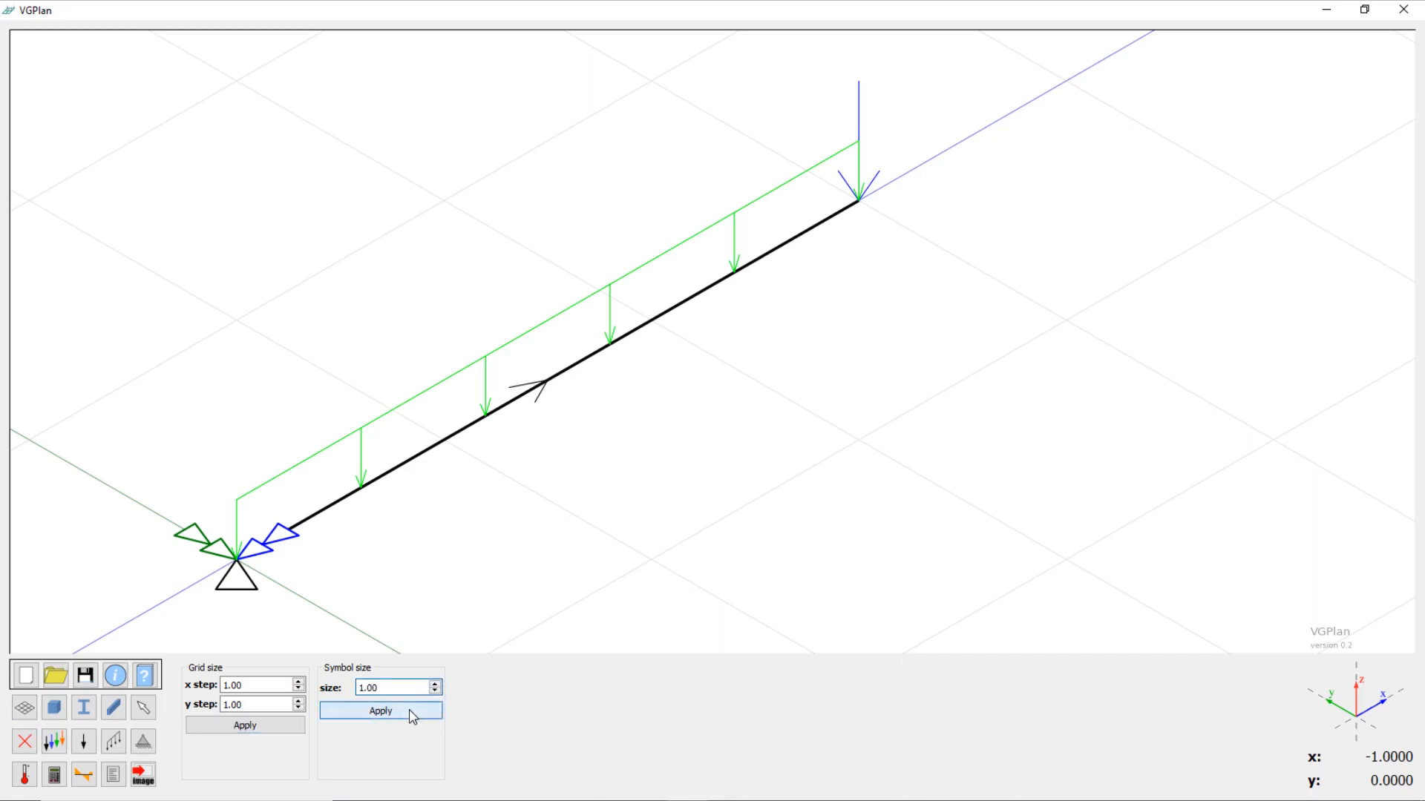
scroll(493, 608, "down", 3)
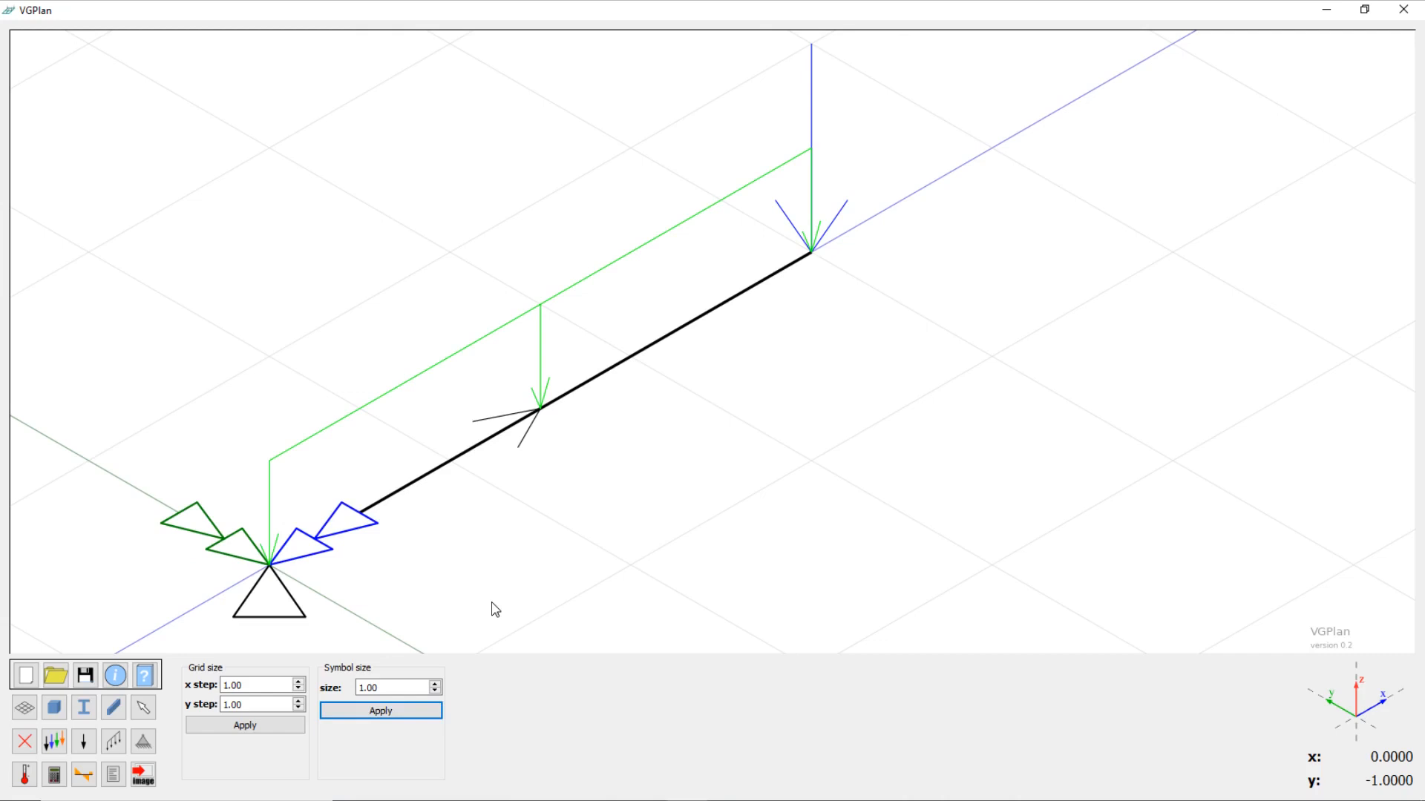
Step: Set the symbol size back to 0.50
left_click(437, 692)
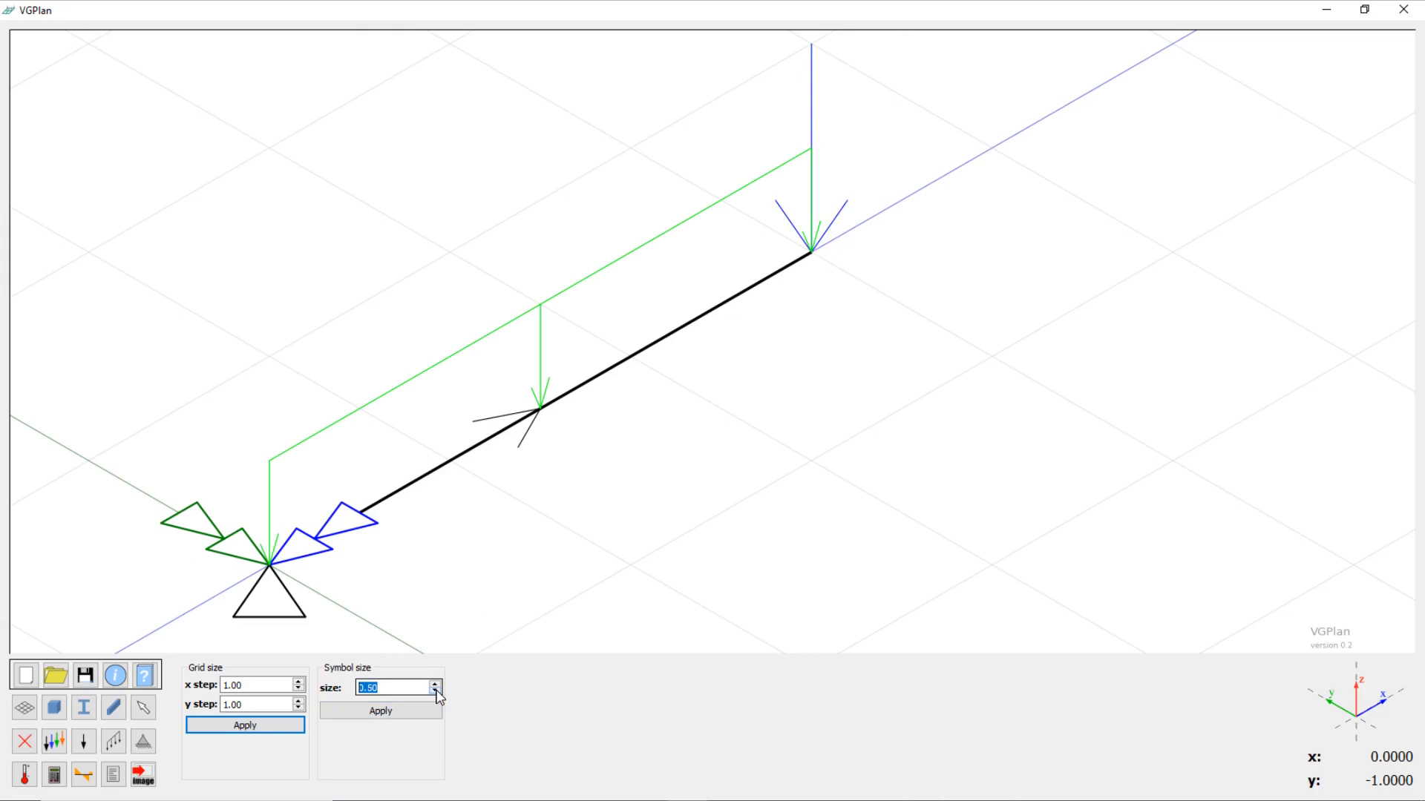
left_click(417, 714)
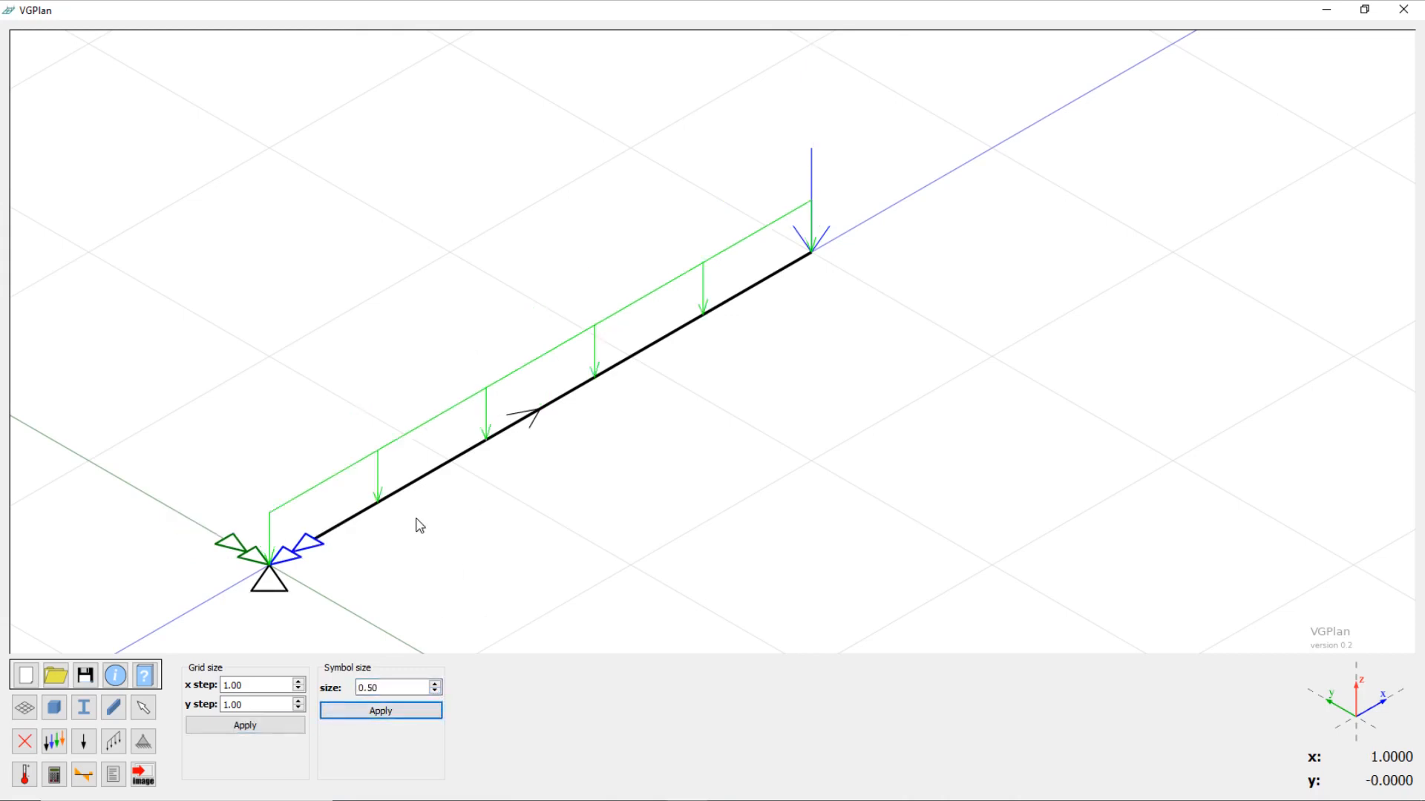
scroll(413, 528, "up", 2)
scroll(413, 529, "up", 2)
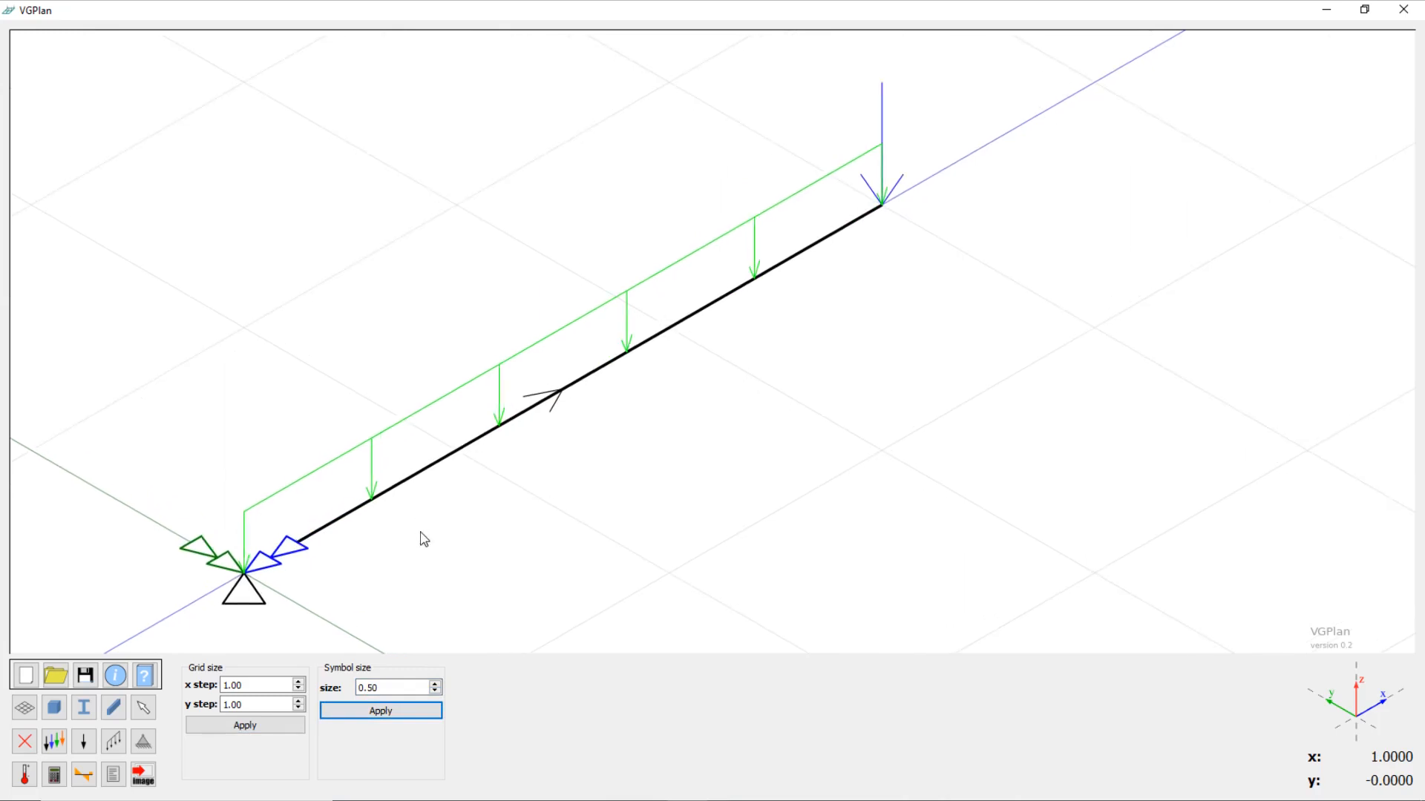